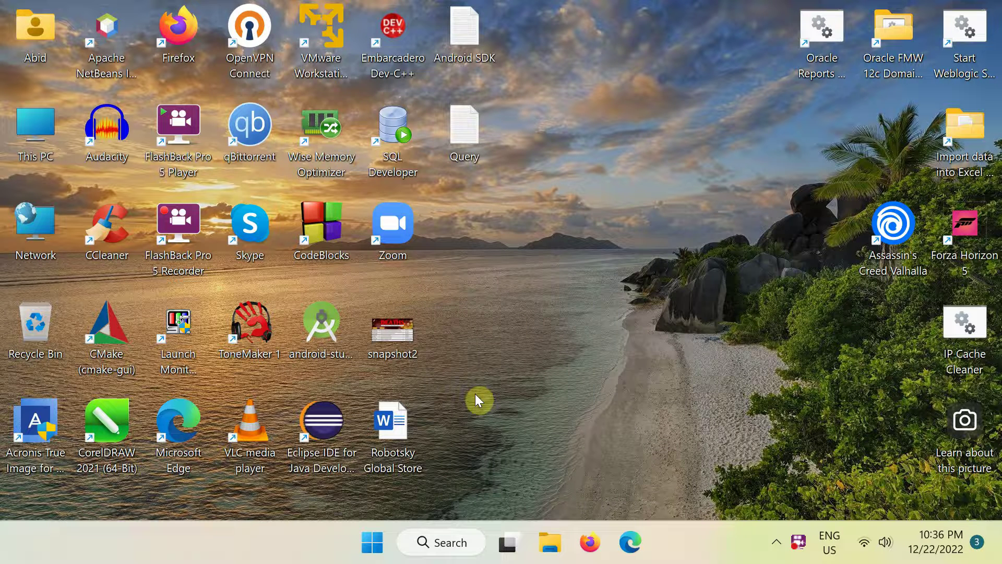
Launch Excel from the Start menu and create a blank workbook
{"action": "left_click", "coordinate": [373, 543]}
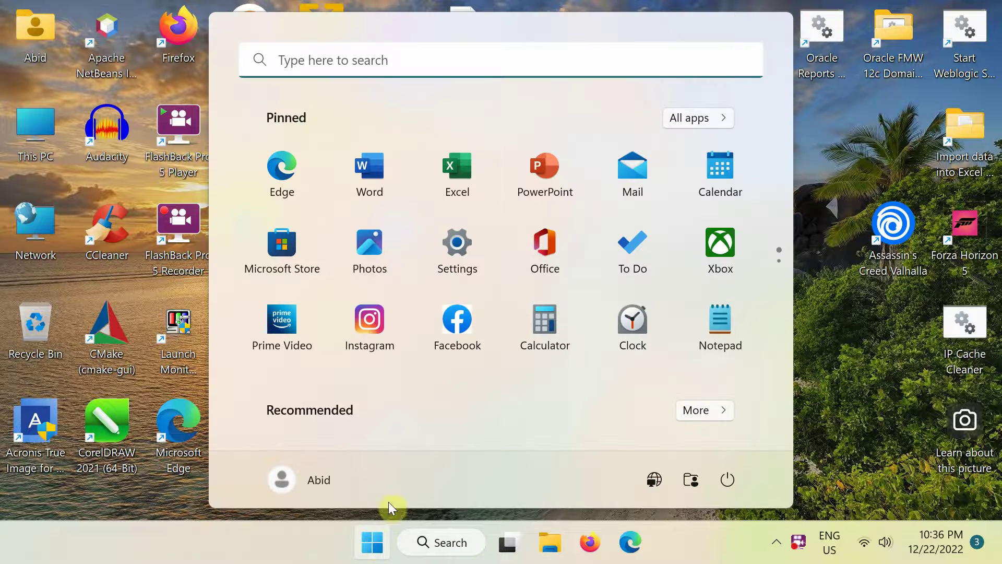
{"action": "left_click", "coordinate": [462, 167]}
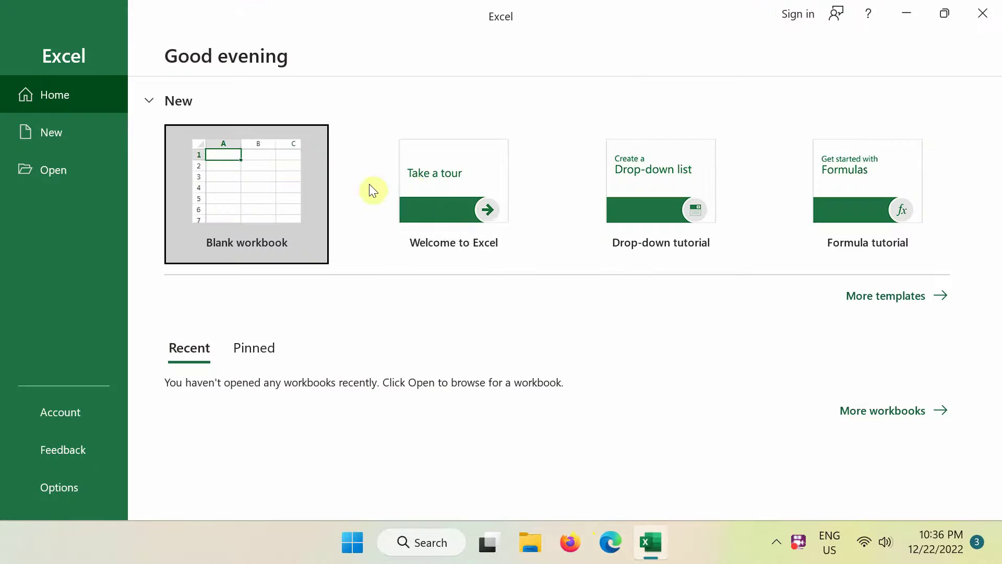
{"action": "left_click", "coordinate": [277, 173]}
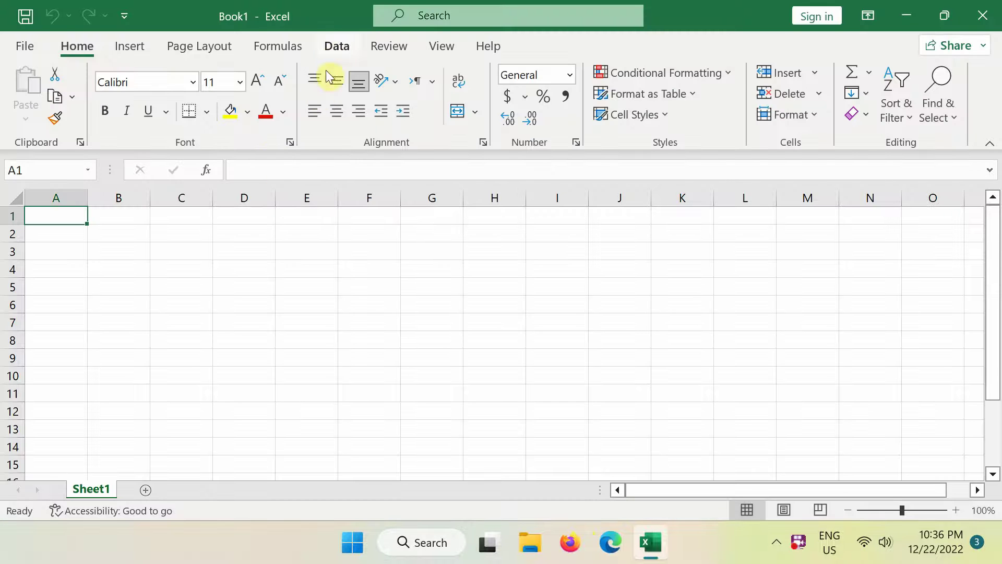
Begin a Get Data import From Oracle Database on the Data tab
{"action": "left_click", "coordinate": [333, 46]}
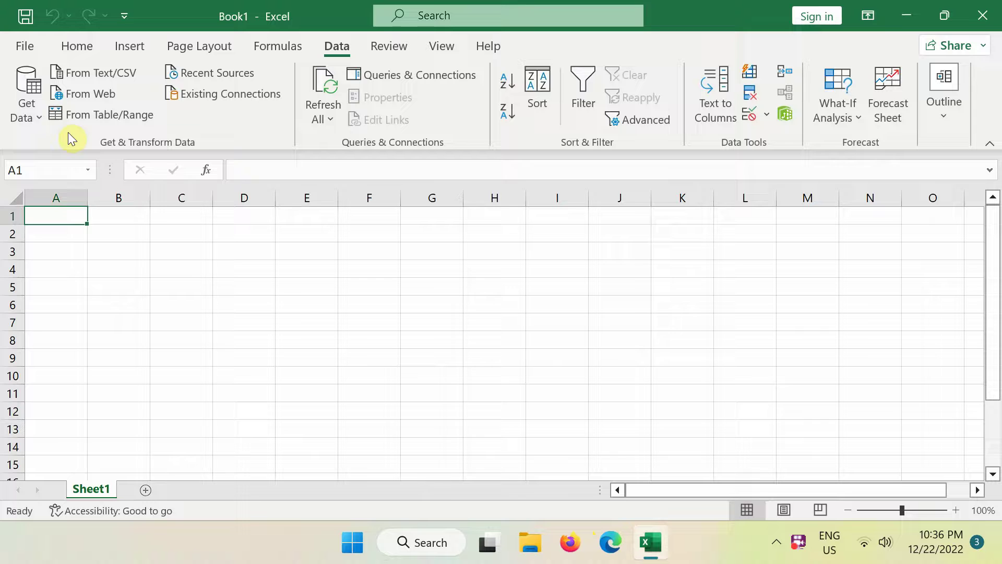
{"action": "left_click", "coordinate": [39, 118]}
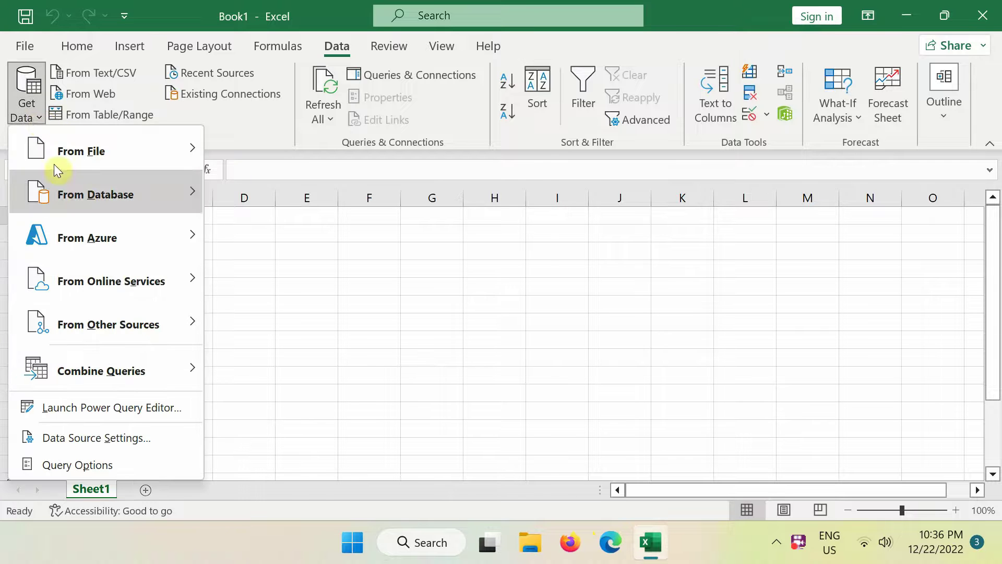
{"action": "mouse_move", "coordinate": [58, 192]}
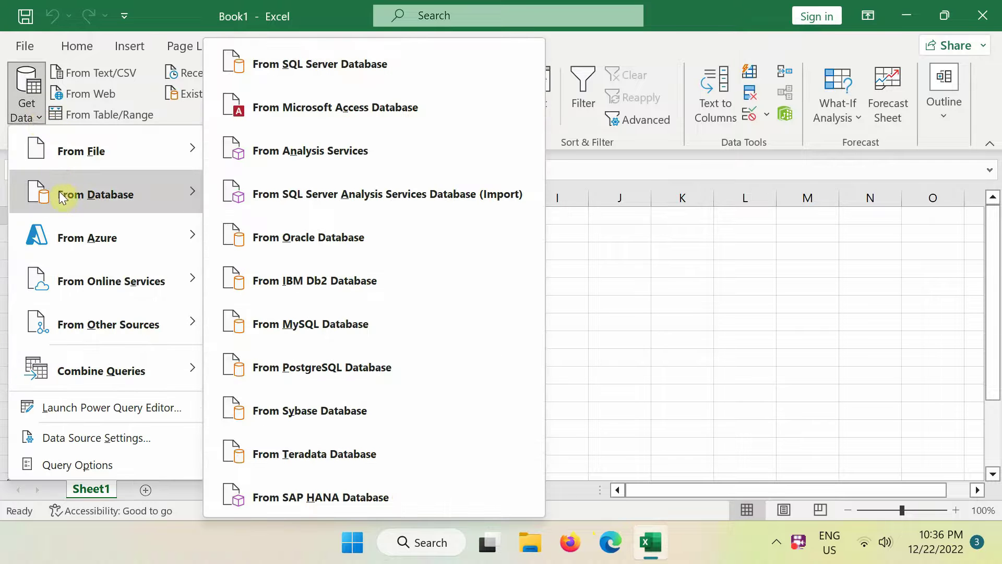
{"action": "left_click", "coordinate": [312, 239]}
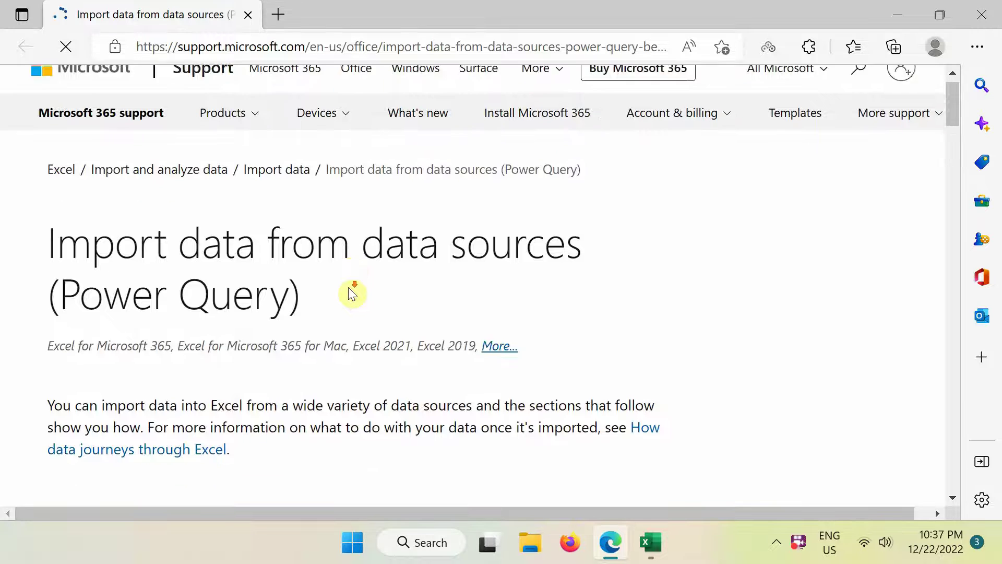
Expand the Oracle database section of the Power Query import help page
{"action": "scroll", "coordinate": [348, 290], "scroll_direction": "down", "scroll_amount": 8}
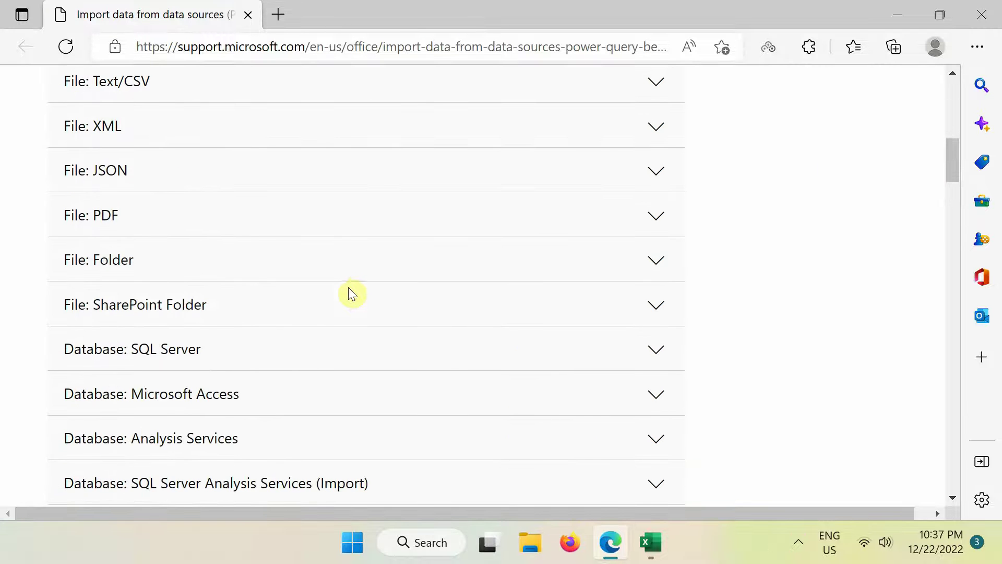
{"action": "scroll", "coordinate": [349, 287], "scroll_direction": "down", "scroll_amount": 5}
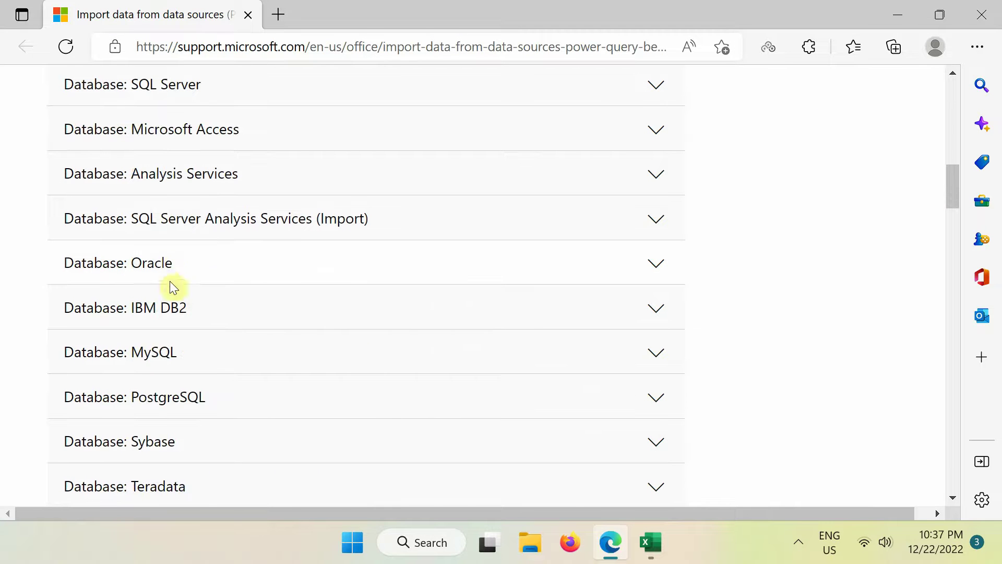
{"action": "left_click", "coordinate": [165, 267]}
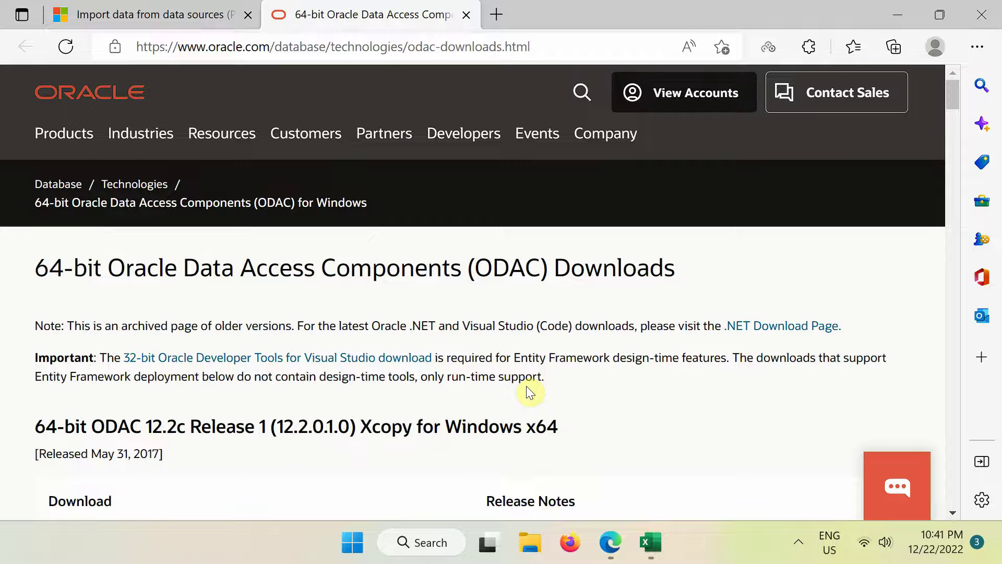
Choose ODAC122011_x64.zip and accept the Oracle License Agreement to download it
{"action": "scroll", "coordinate": [526, 387], "scroll_direction": "down", "scroll_amount": 10}
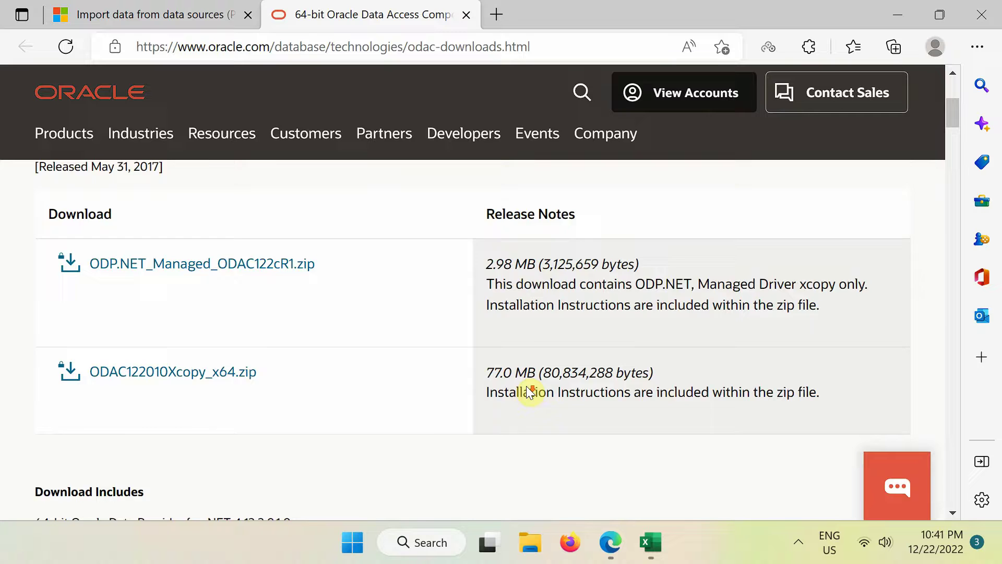
{"action": "scroll", "coordinate": [527, 389], "scroll_direction": "down", "scroll_amount": 2}
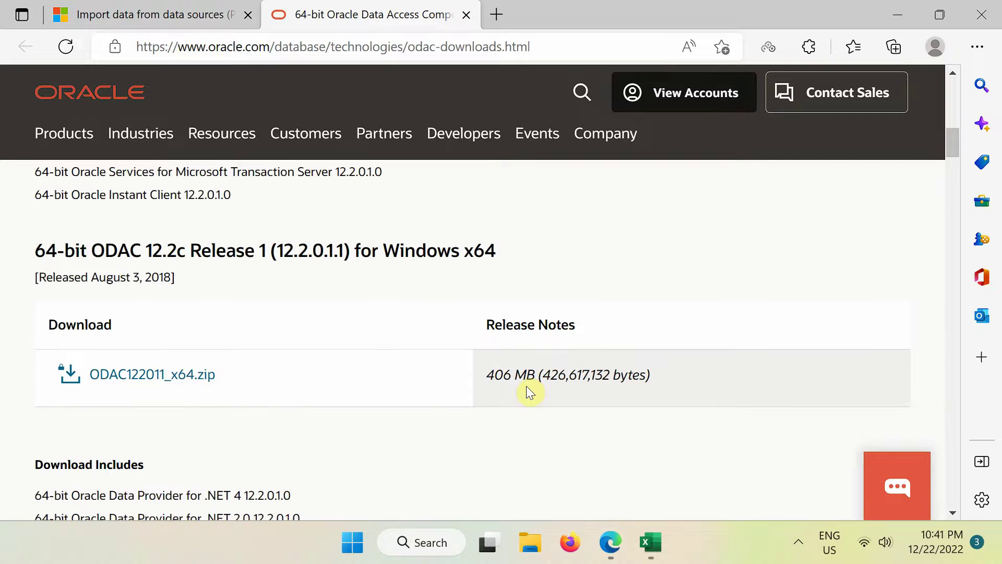
{"action": "left_click", "coordinate": [193, 375]}
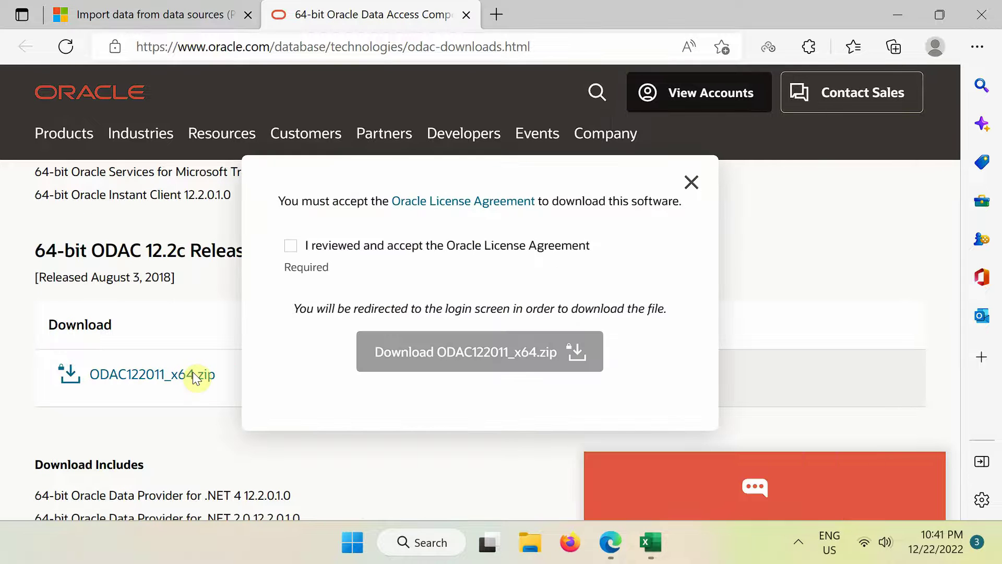
{"action": "left_click", "coordinate": [290, 247]}
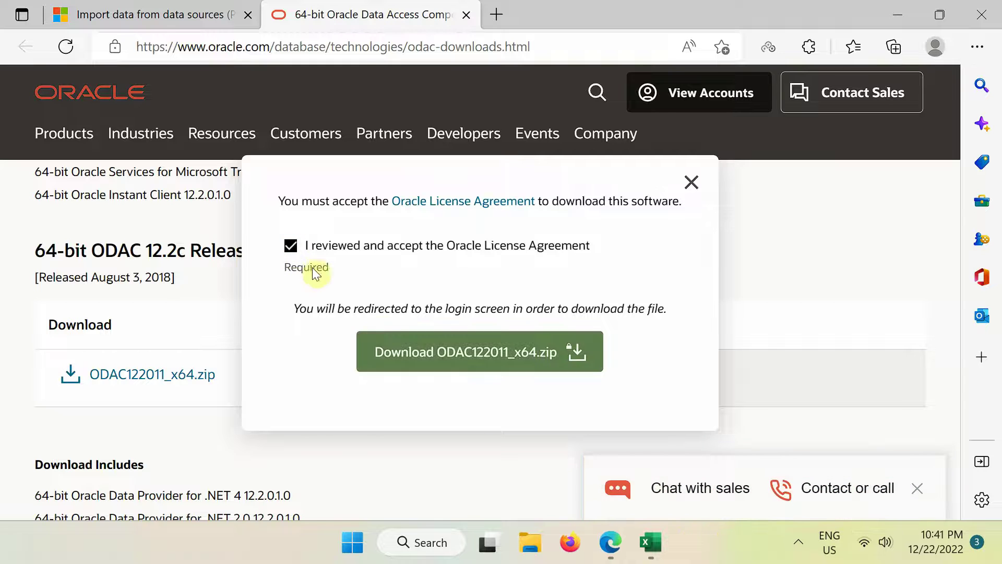
{"action": "left_click", "coordinate": [436, 354]}
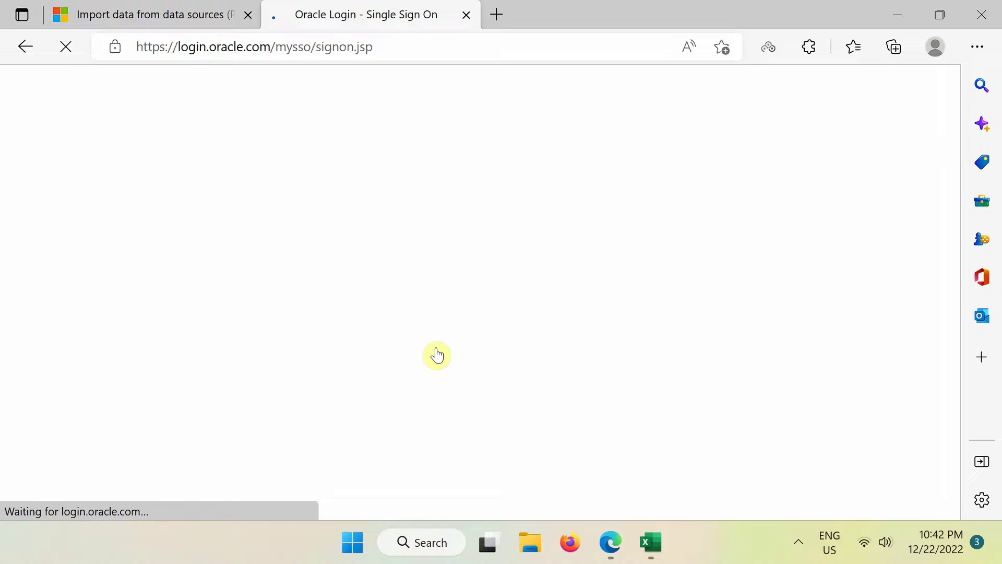
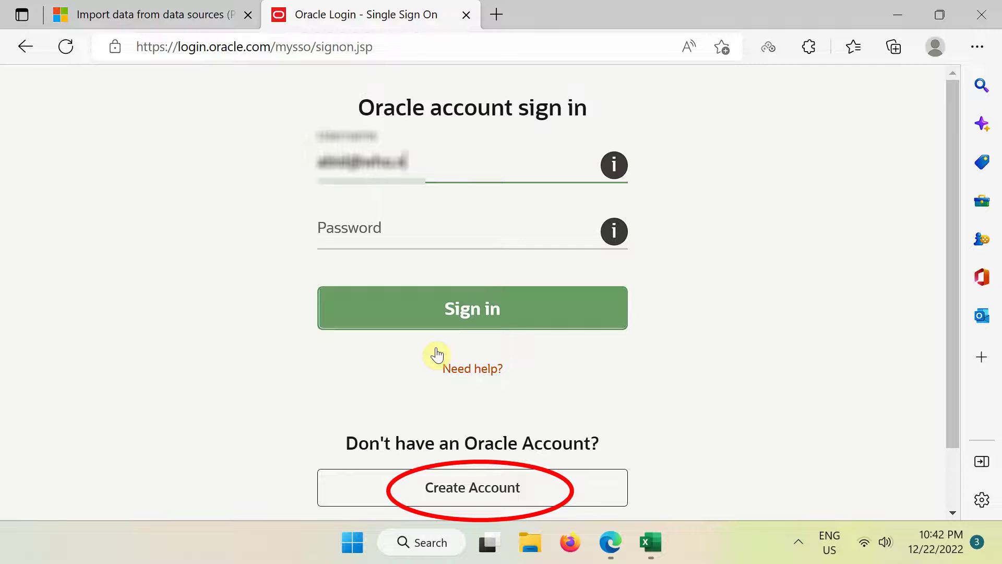
Sign in to the Oracle account with its e-mail and password
{"action": "key", "text": "Tab"}
{"action": "type", "text": "•••••"}
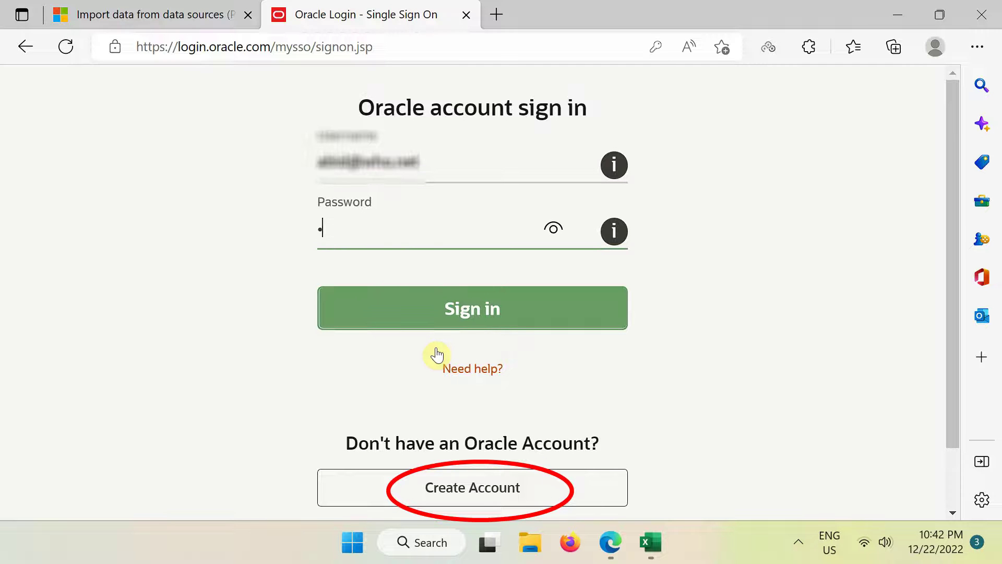
{"action": "type", "text": "••••••"}
{"action": "left_click", "coordinate": [462, 304]}
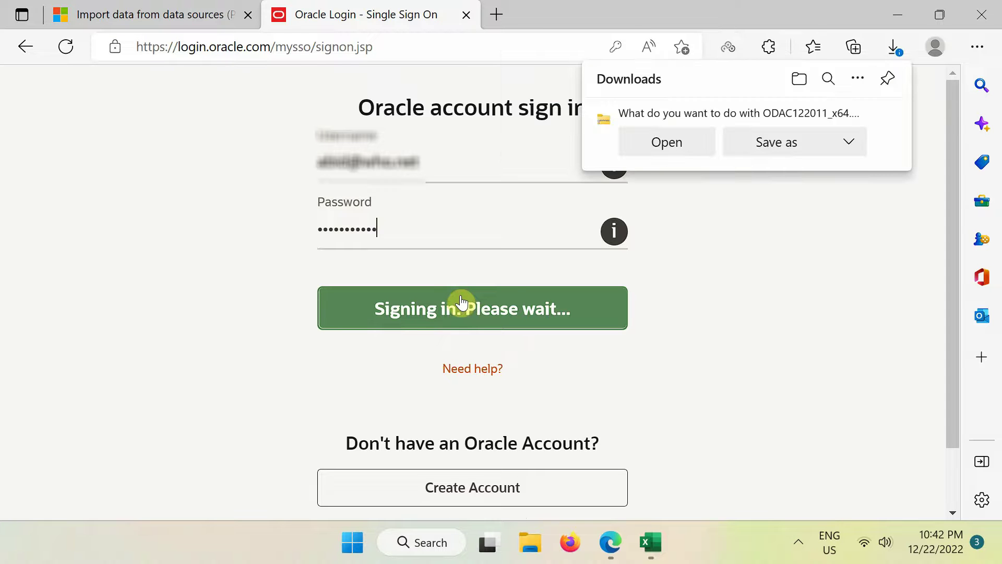
Save ODAC122011_x64.zip to the Desktop
{"action": "left_click", "coordinate": [777, 144]}
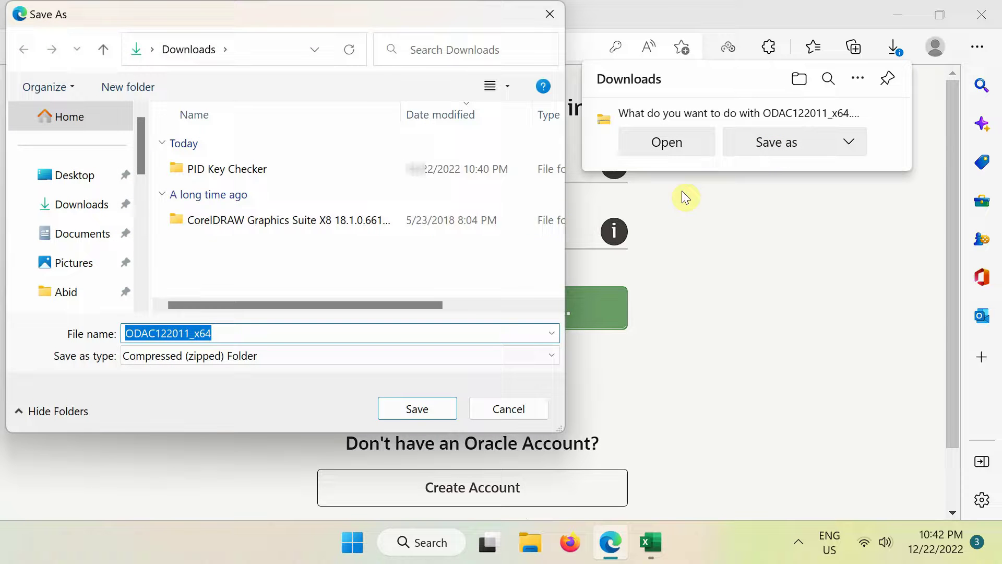
{"action": "left_click", "coordinate": [86, 180]}
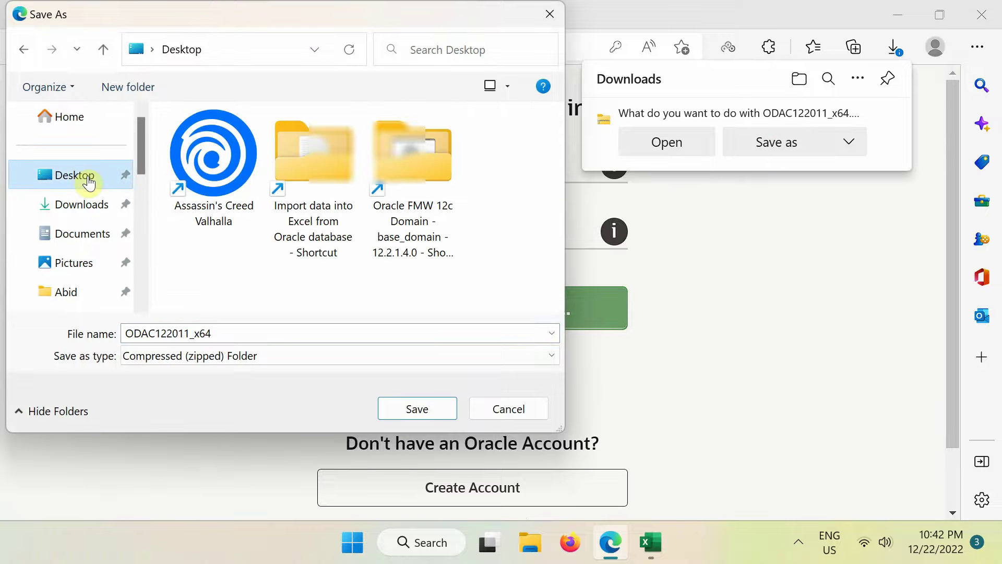
{"action": "left_click", "coordinate": [414, 405]}
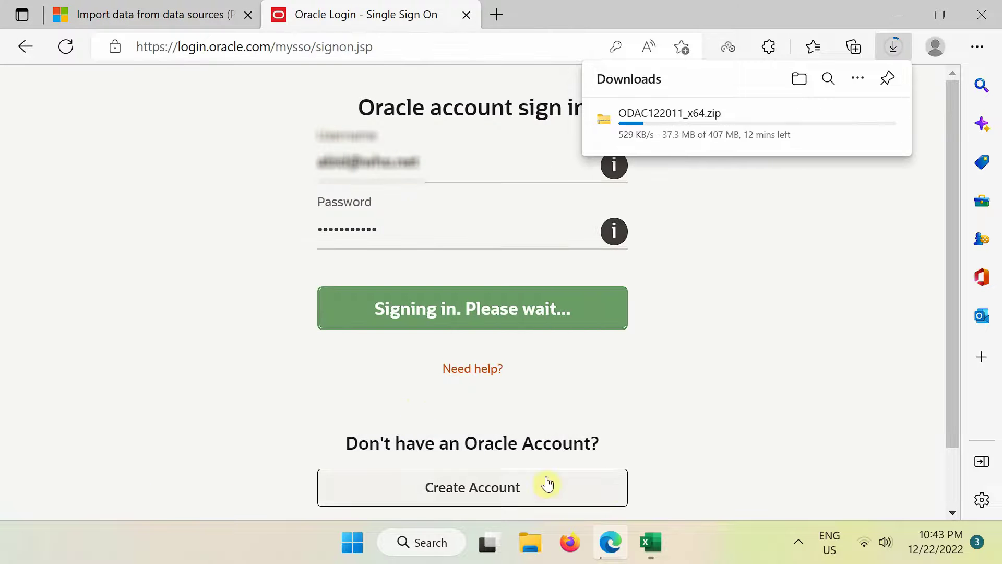
{"action": "left_click", "coordinate": [764, 363]}
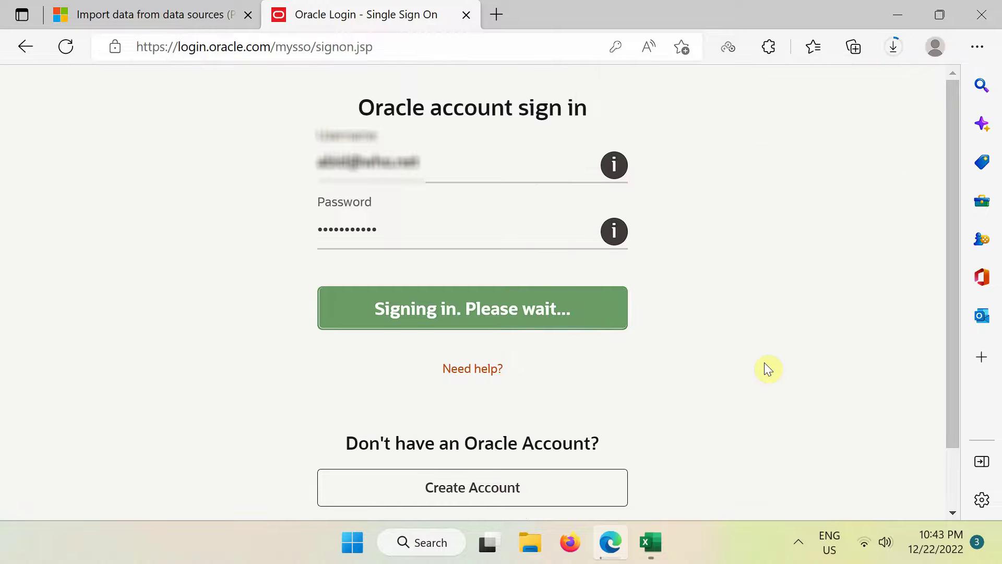
Dismiss the Oracle provider warning and connection prompt, then close Book1 without saving
{"action": "left_click", "coordinate": [905, 20]}
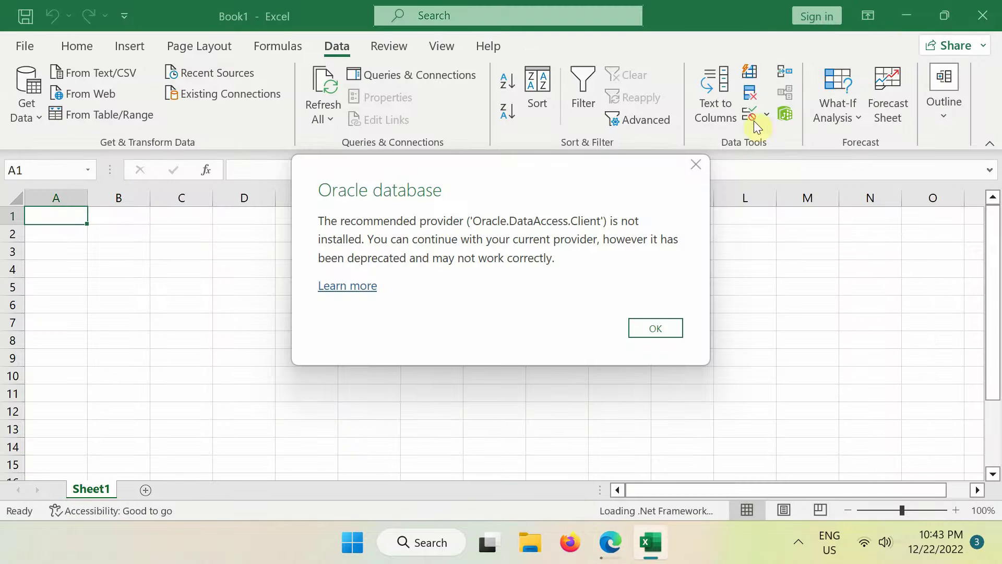
{"action": "left_click", "coordinate": [698, 165]}
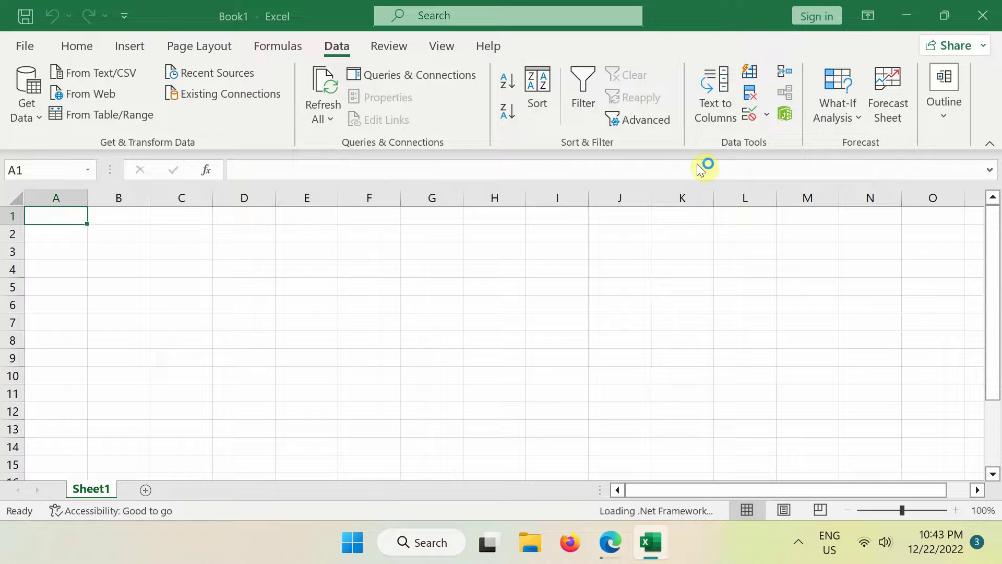
{"action": "left_click", "coordinate": [754, 325]}
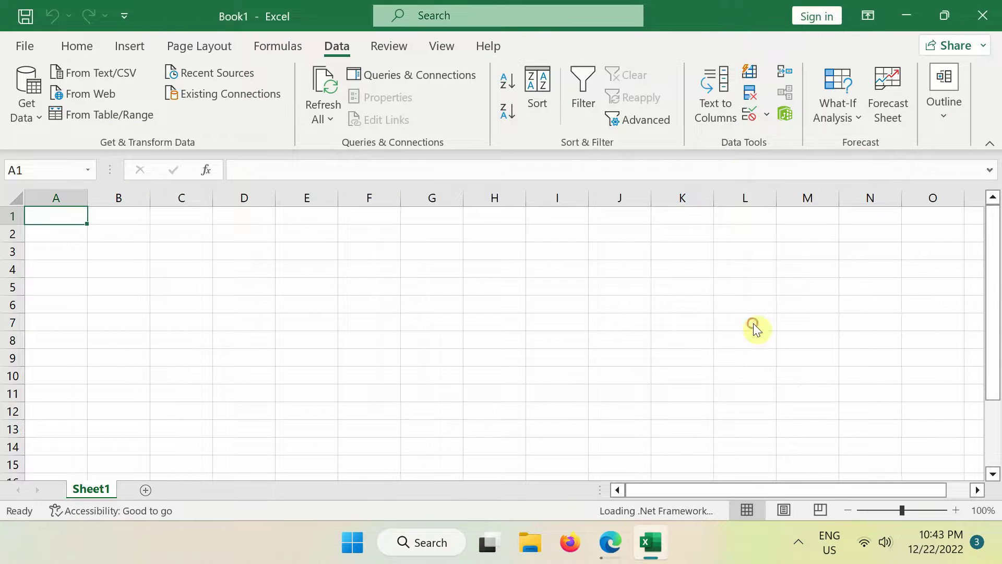
{"action": "left_click", "coordinate": [983, 16]}
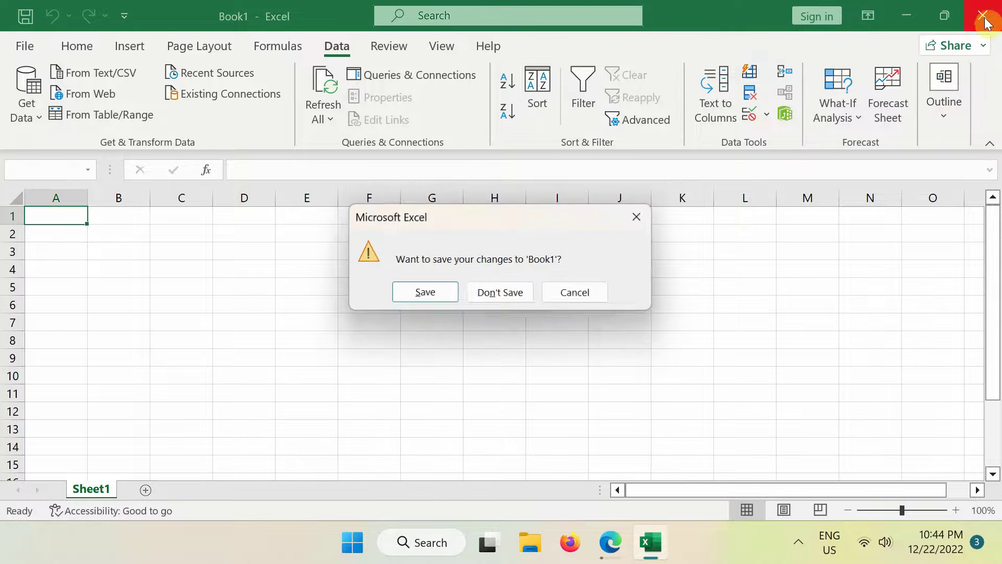
{"action": "left_click", "coordinate": [502, 294]}
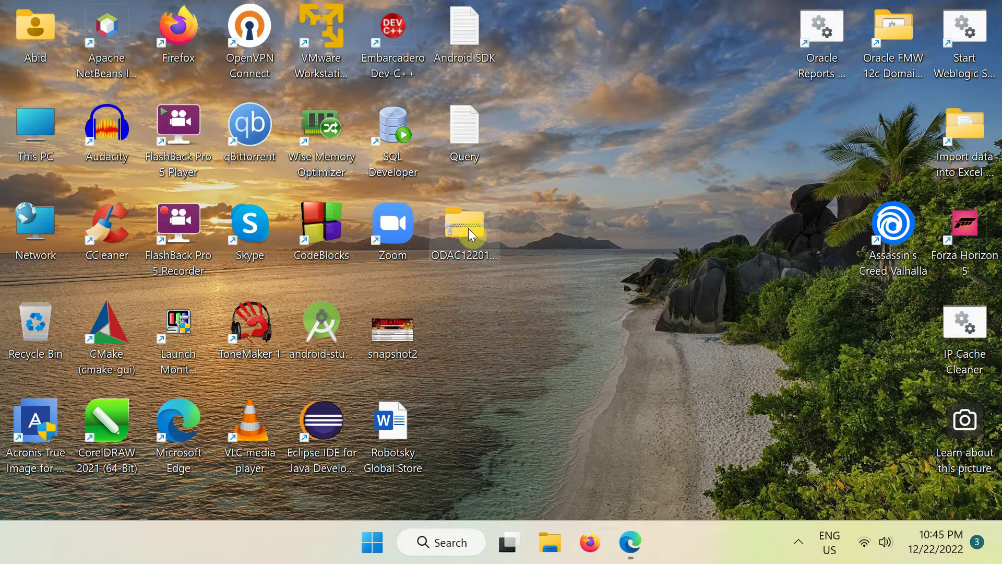
Extract ODAC122011_x64.zip with WinRAR to the Desktop and open the extracted folder
{"action": "right_click", "coordinate": [468, 227]}
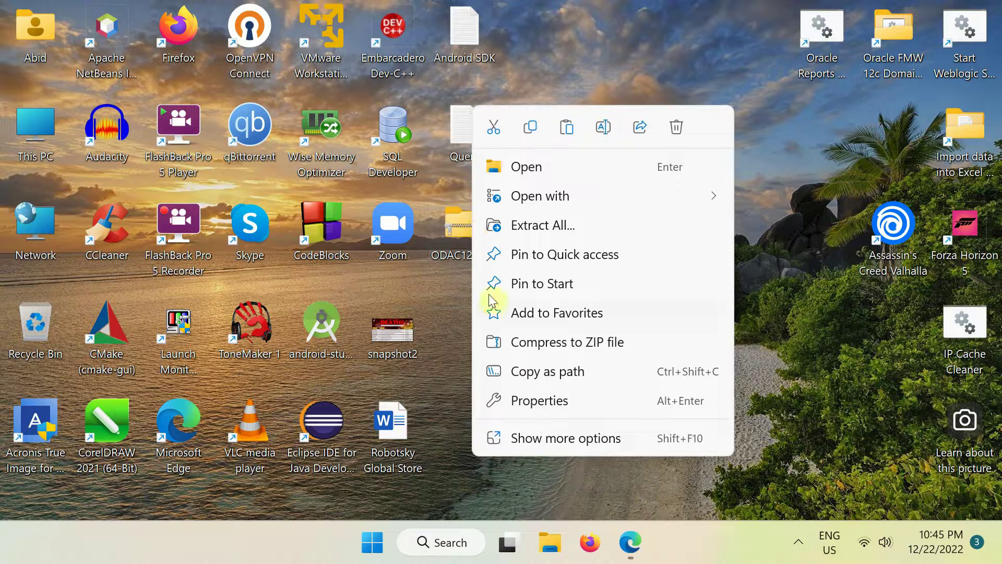
{"action": "left_click", "coordinate": [550, 430]}
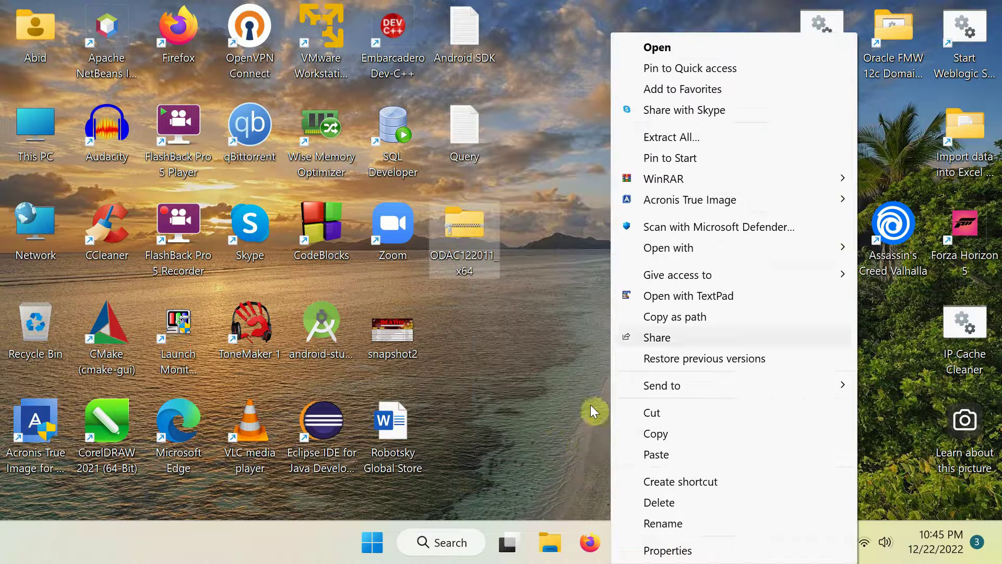
{"action": "mouse_move", "coordinate": [716, 189]}
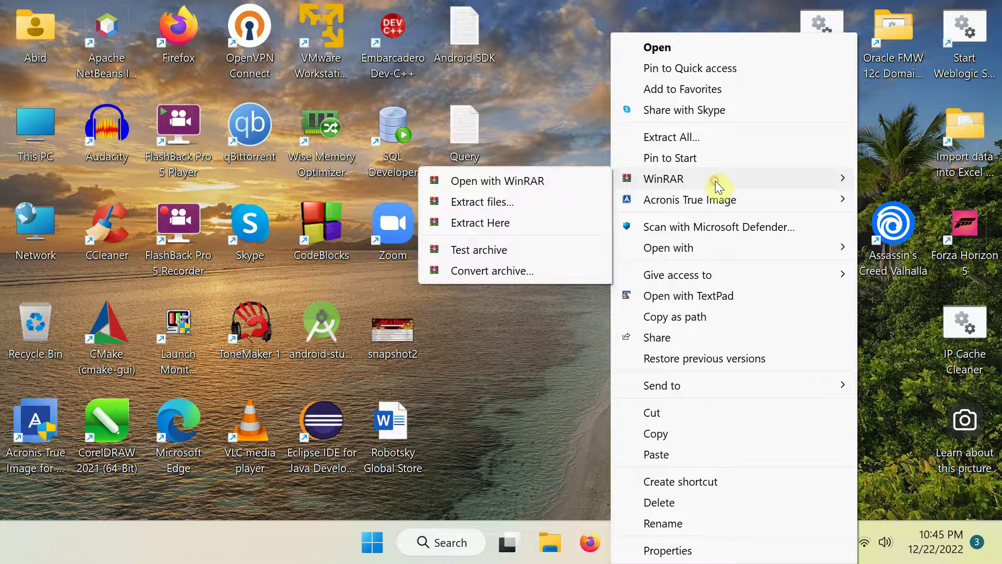
{"action": "left_click", "coordinate": [490, 203]}
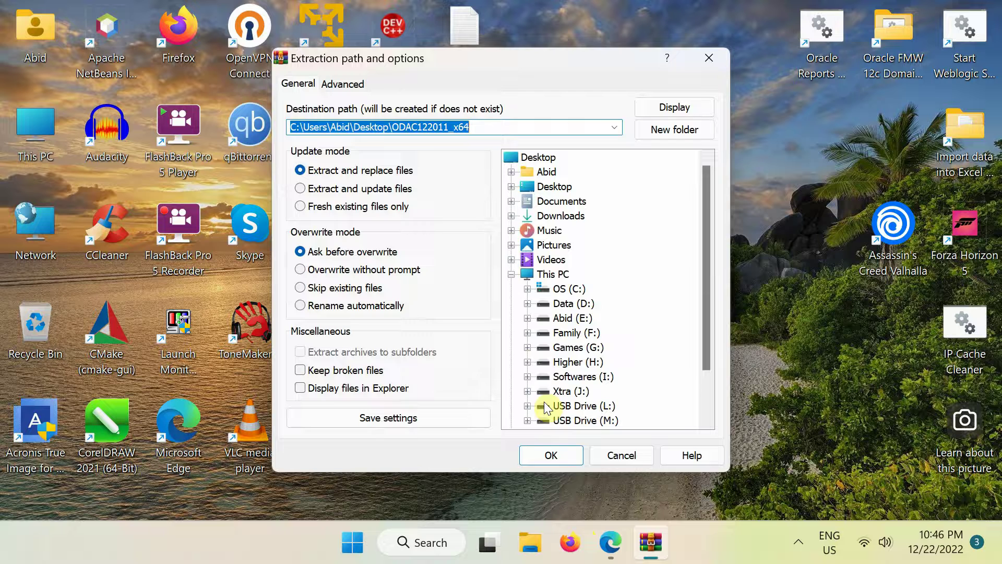
{"action": "left_click", "coordinate": [551, 456]}
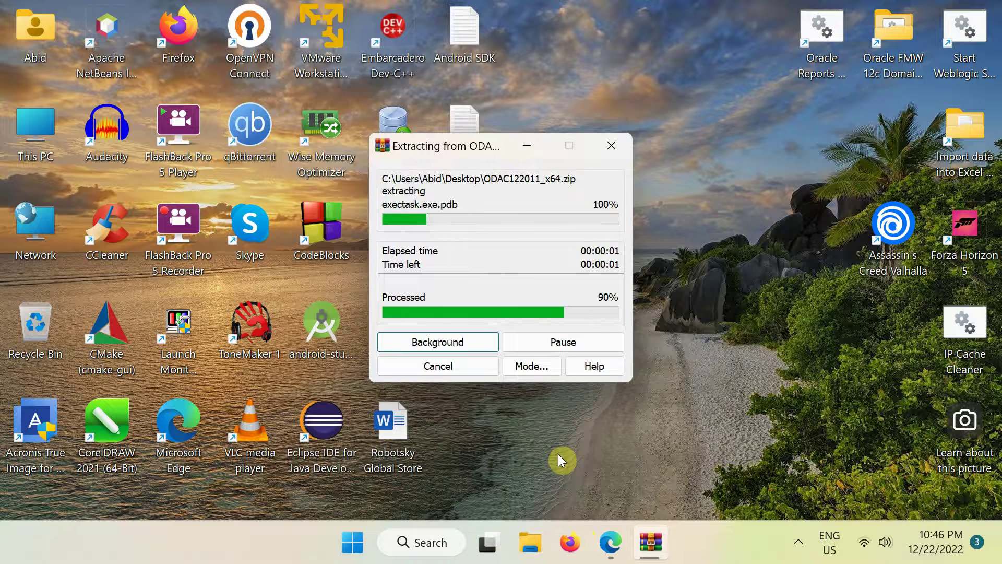
{"action": "double_click", "coordinate": [474, 326]}
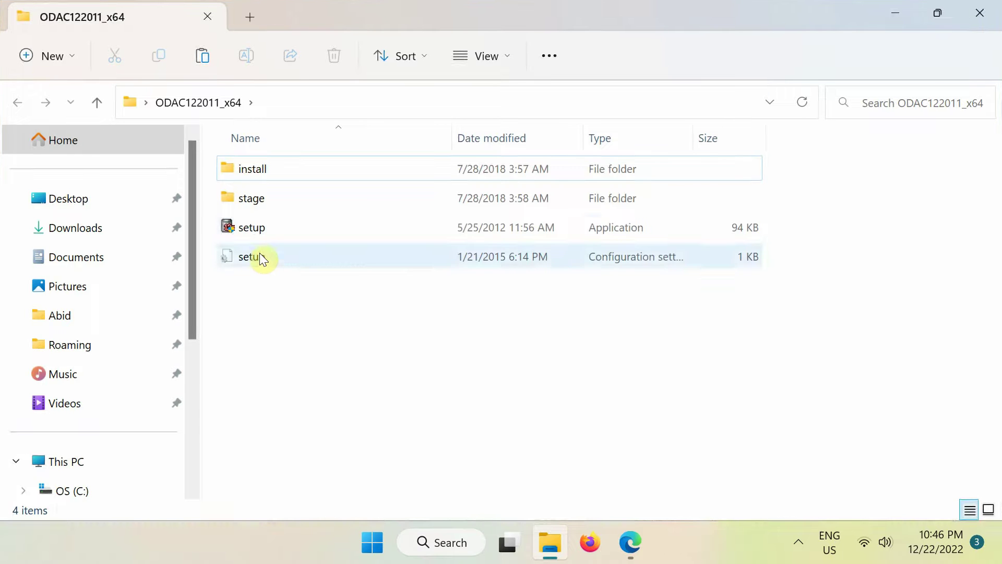
Run setup.exe, keeping English, the default install paths and default components
{"action": "double_click", "coordinate": [253, 232]}
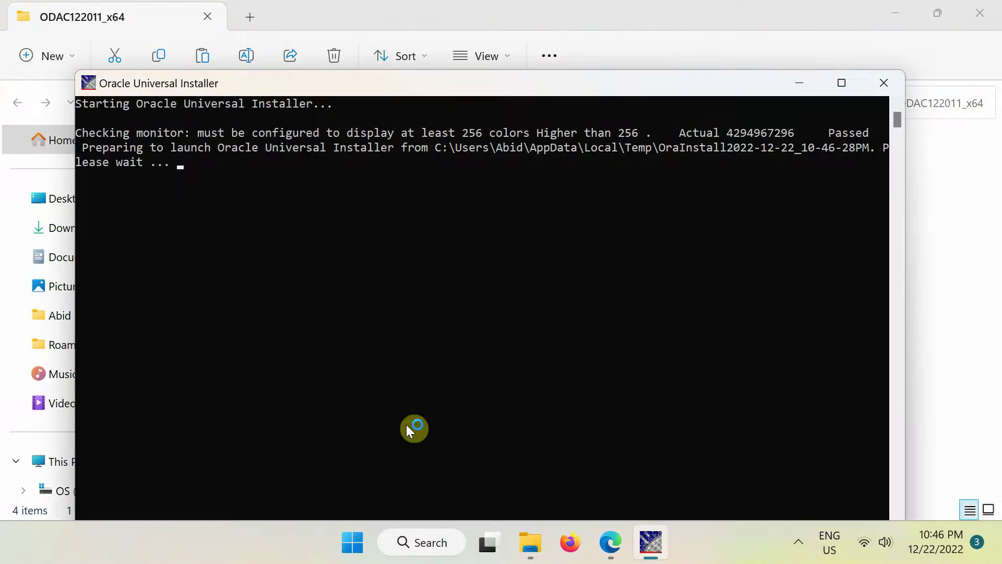
{"action": "left_click_drag", "start_coordinate": [437, 78], "coordinate": [438, 39]}
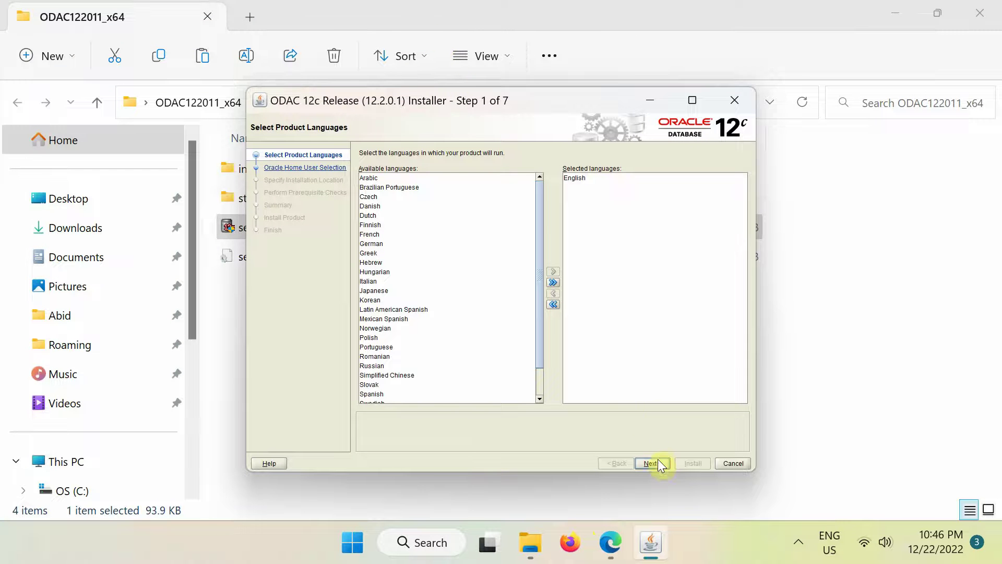
{"action": "left_click", "coordinate": [658, 462]}
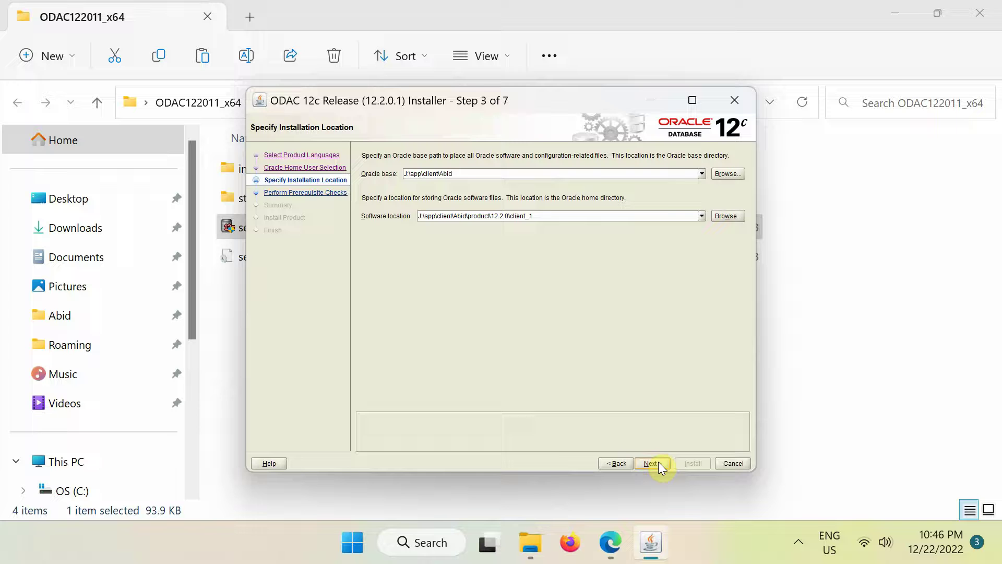
{"action": "left_click", "coordinate": [658, 462]}
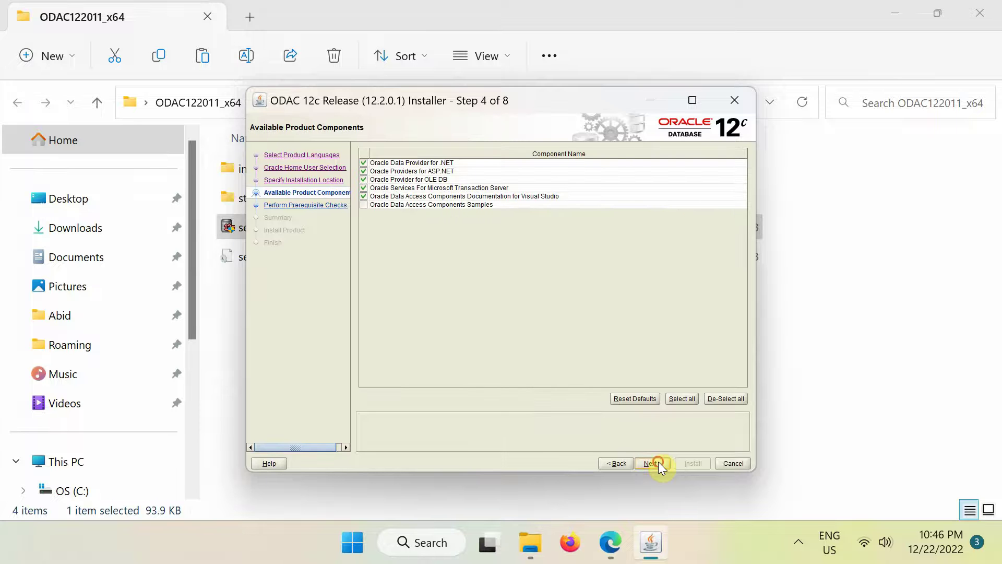
{"action": "left_click", "coordinate": [659, 463]}
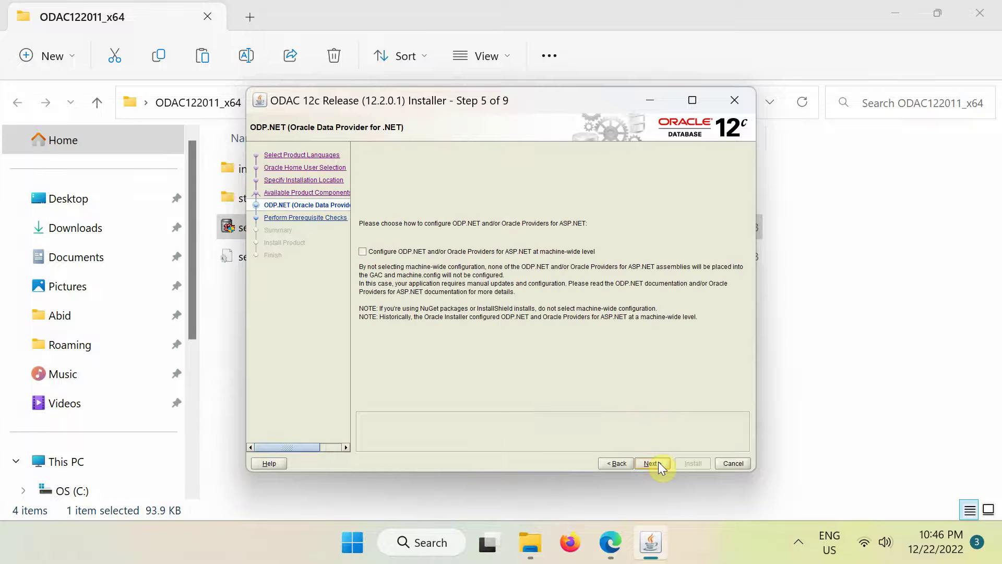
Enable machine-wide ODP.NET configuration and install the Oracle client
{"action": "left_click", "coordinate": [362, 252]}
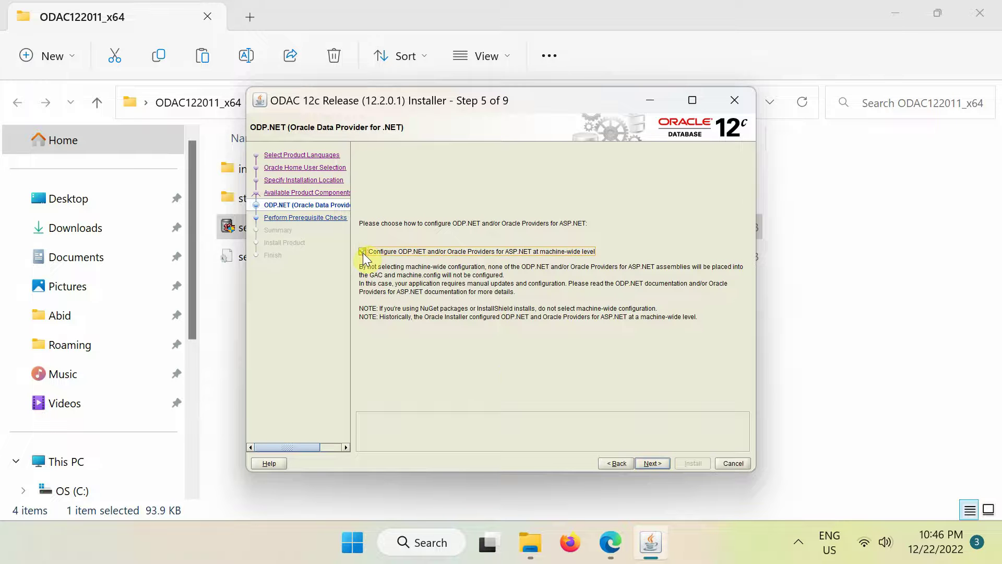
{"action": "left_click", "coordinate": [651, 464]}
{"action": "left_click", "coordinate": [651, 465]}
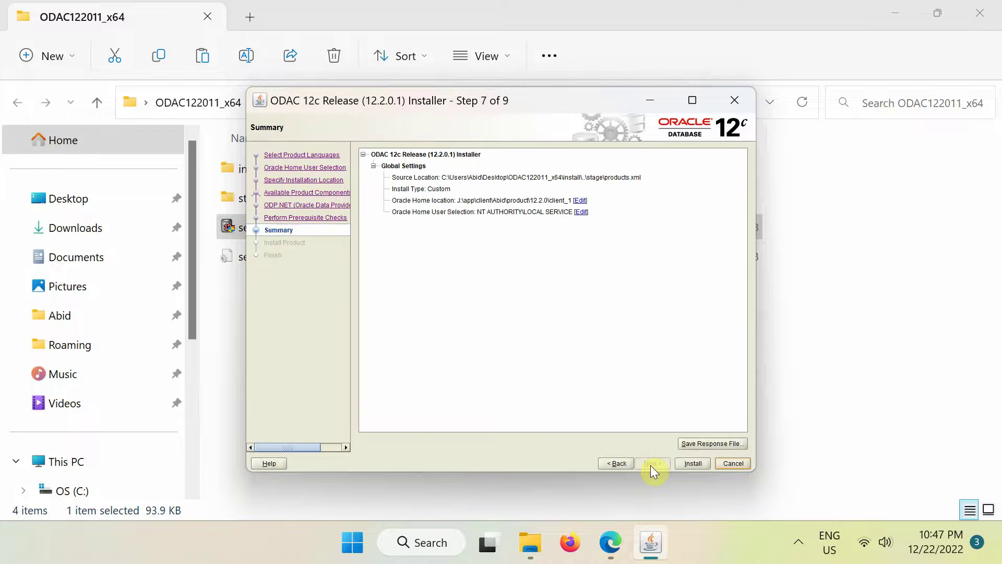
{"action": "left_click", "coordinate": [690, 463]}
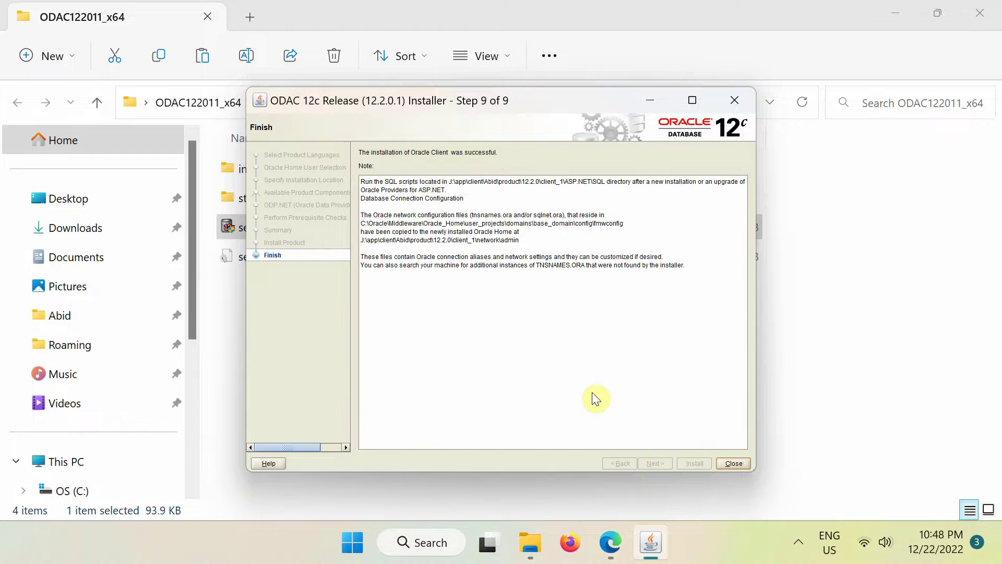
Close the installer and extracted folder, then relaunch Excel with a blank Book1
{"action": "left_click", "coordinate": [734, 463]}
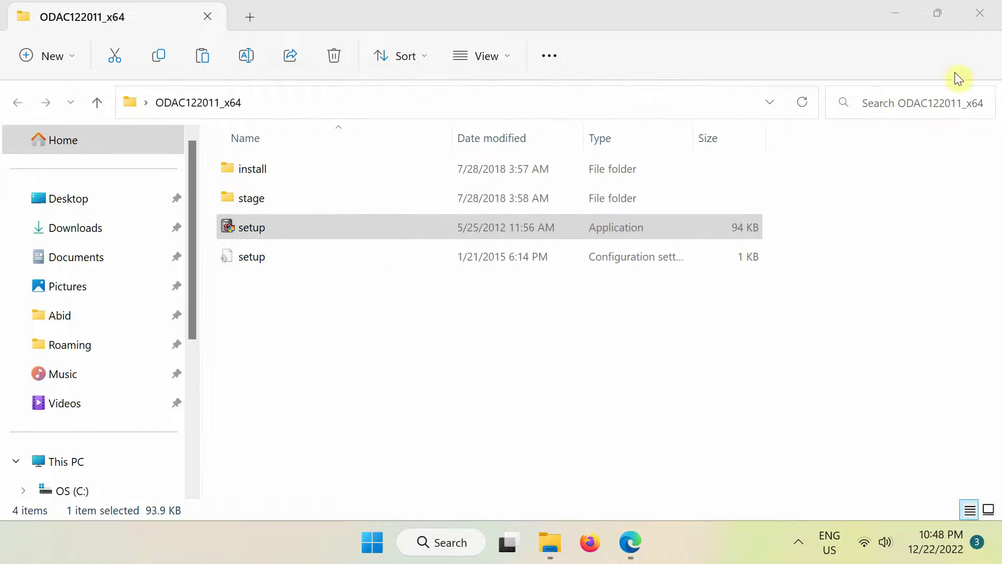
{"action": "left_click", "coordinate": [980, 13]}
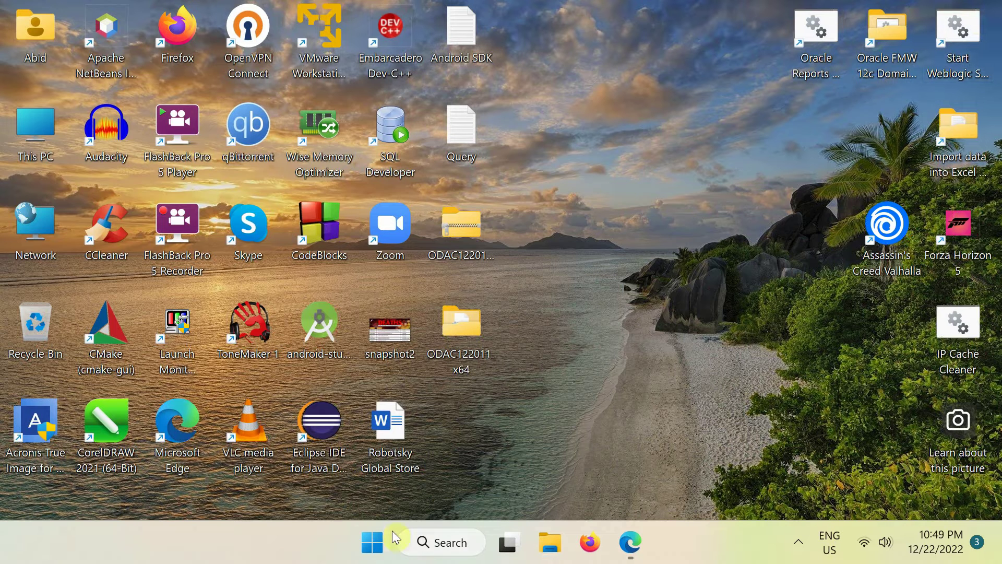
{"action": "left_click", "coordinate": [374, 543]}
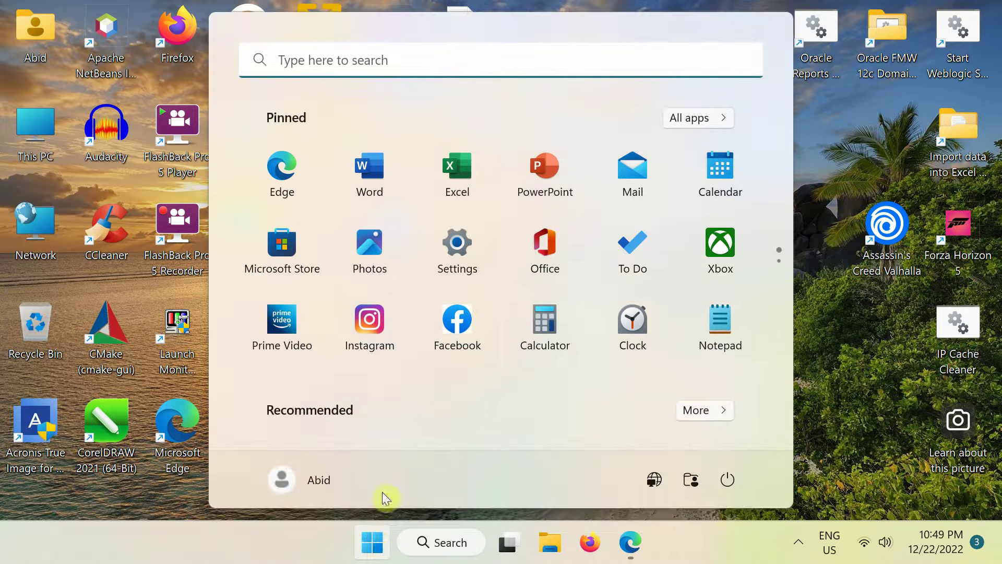
{"action": "left_click", "coordinate": [455, 172]}
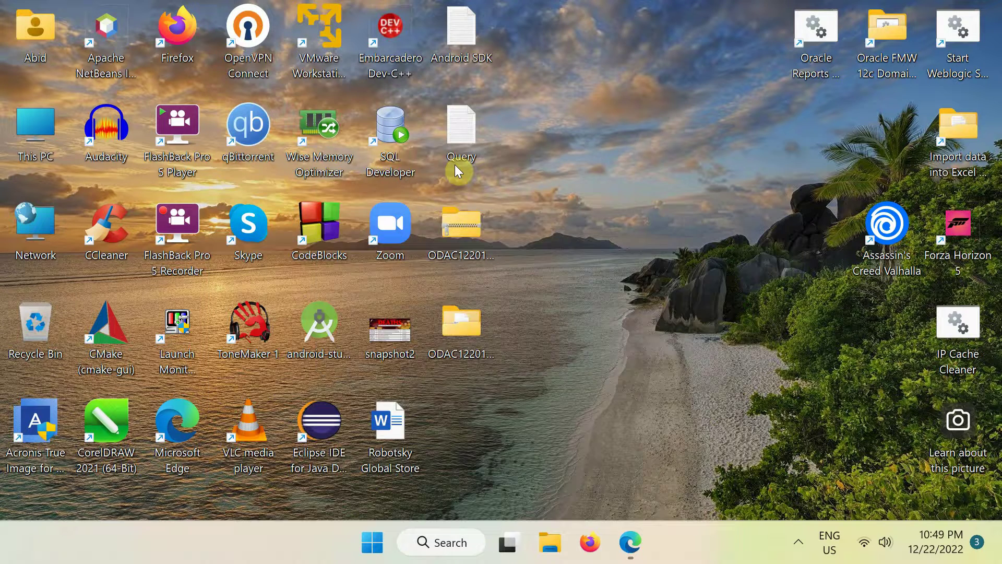
{"action": "left_click", "coordinate": [280, 172]}
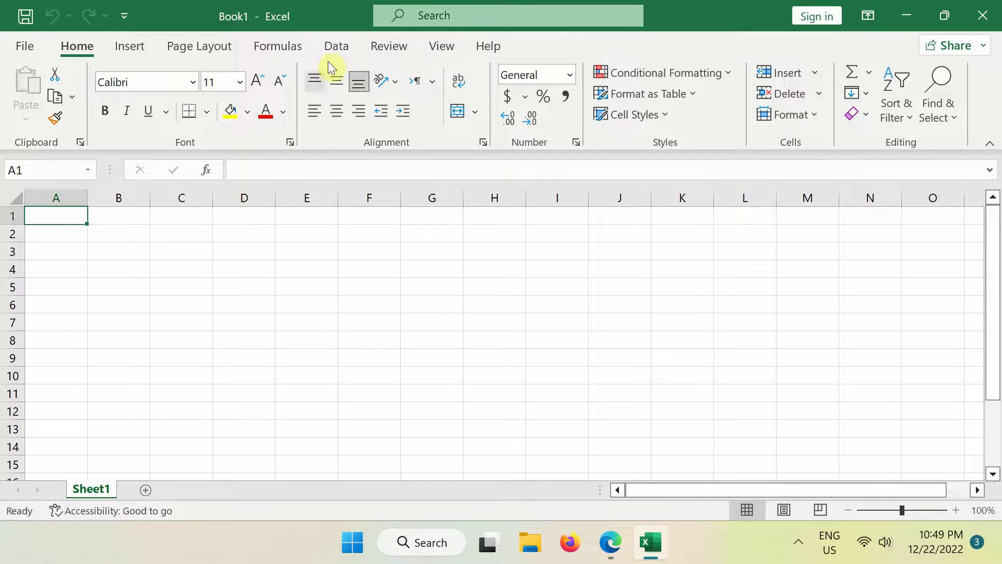
Open From Oracle Database, enter server LocalHost:1521/XEPDB1 and expand Advanced options
{"action": "left_click", "coordinate": [334, 48]}
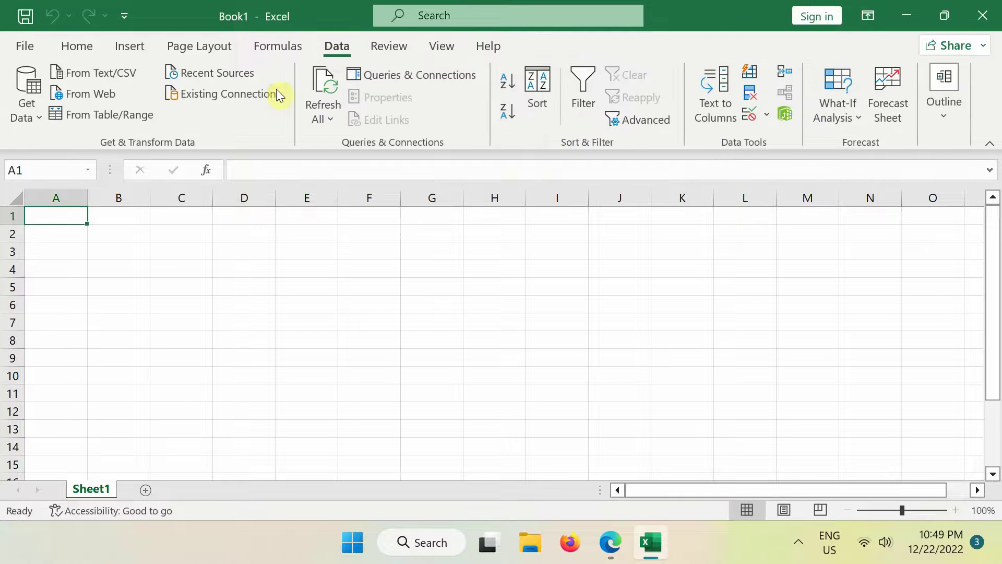
{"action": "left_click", "coordinate": [36, 121]}
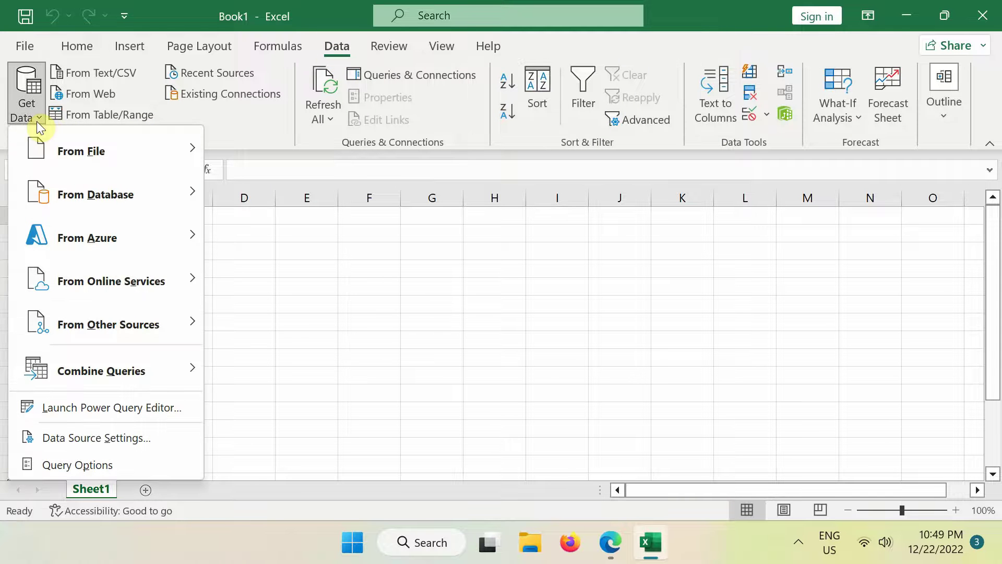
{"action": "mouse_move", "coordinate": [76, 193]}
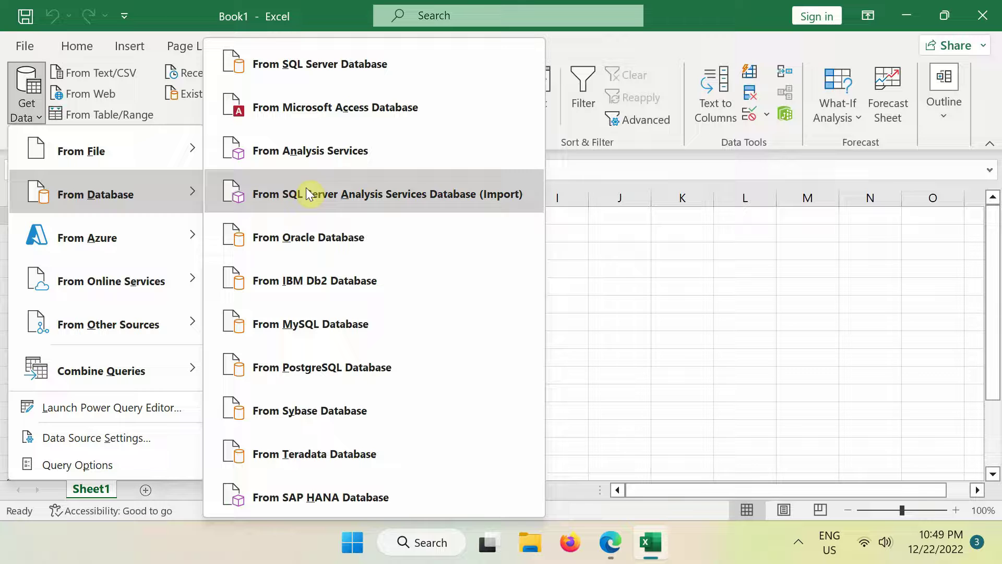
{"action": "left_click", "coordinate": [315, 236]}
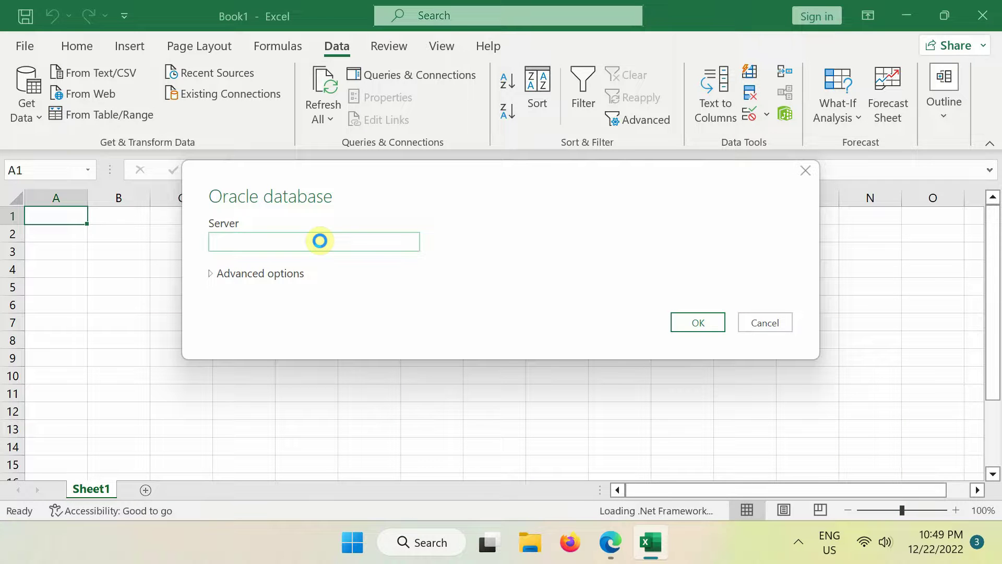
{"action": "type", "text": "LocalHost:1521/XEPDB1"}
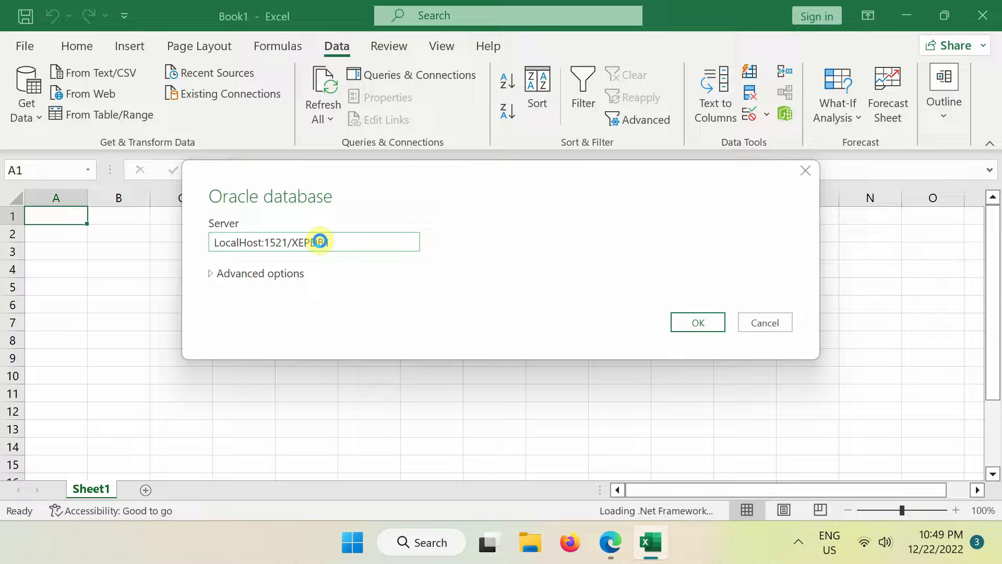
{"action": "left_click", "coordinate": [212, 274]}
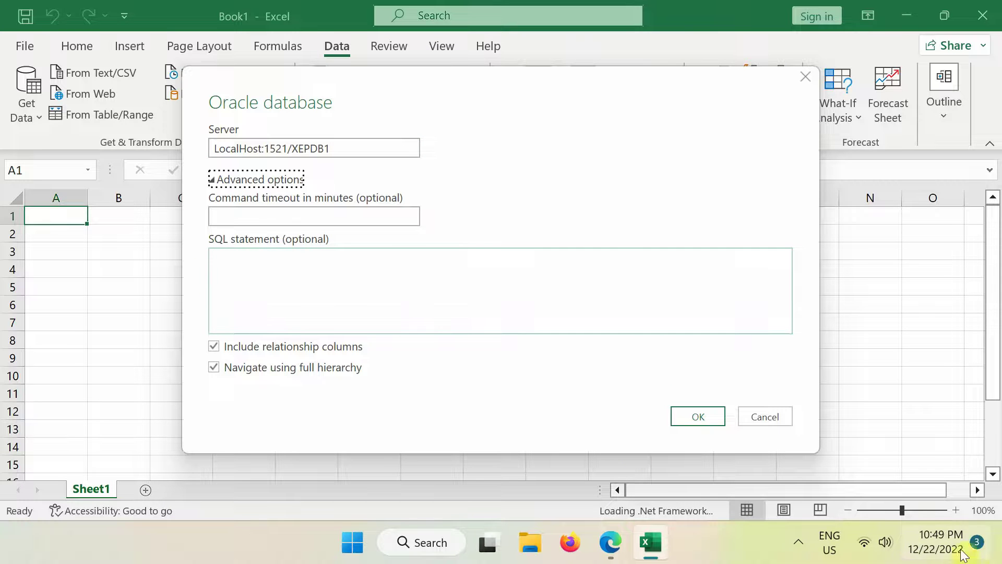
Copy the full SQL join query from the desktop Query file in Notepad, then close it
{"action": "left_click", "coordinate": [998, 544]}
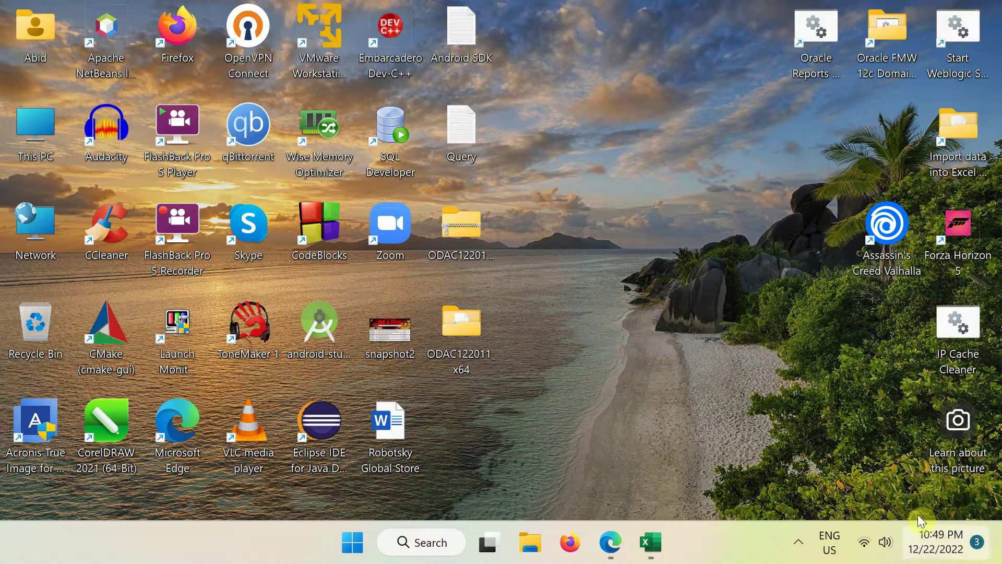
{"action": "double_click", "coordinate": [475, 130]}
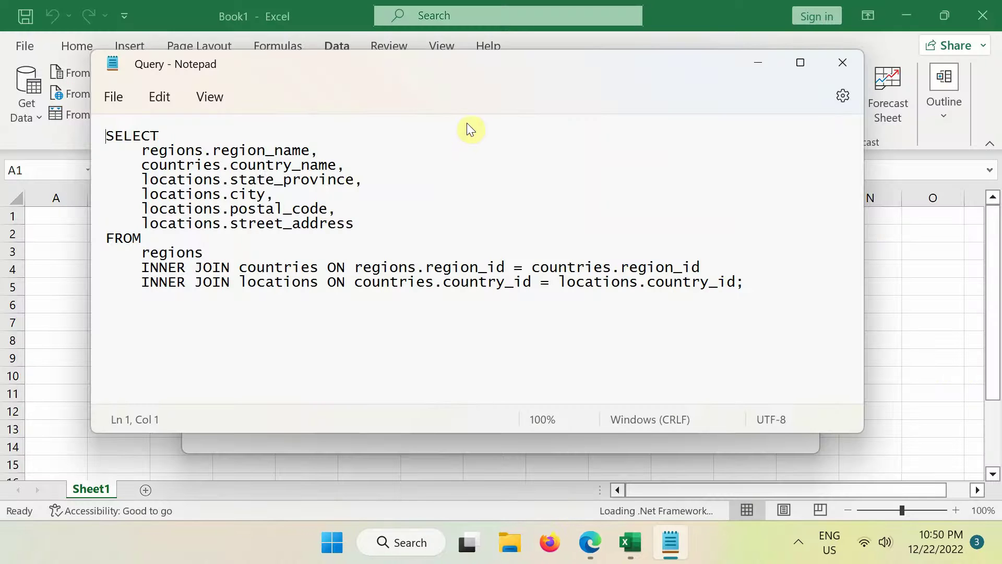
{"action": "left_click_drag", "start_coordinate": [106, 134], "coordinate": [743, 282]}
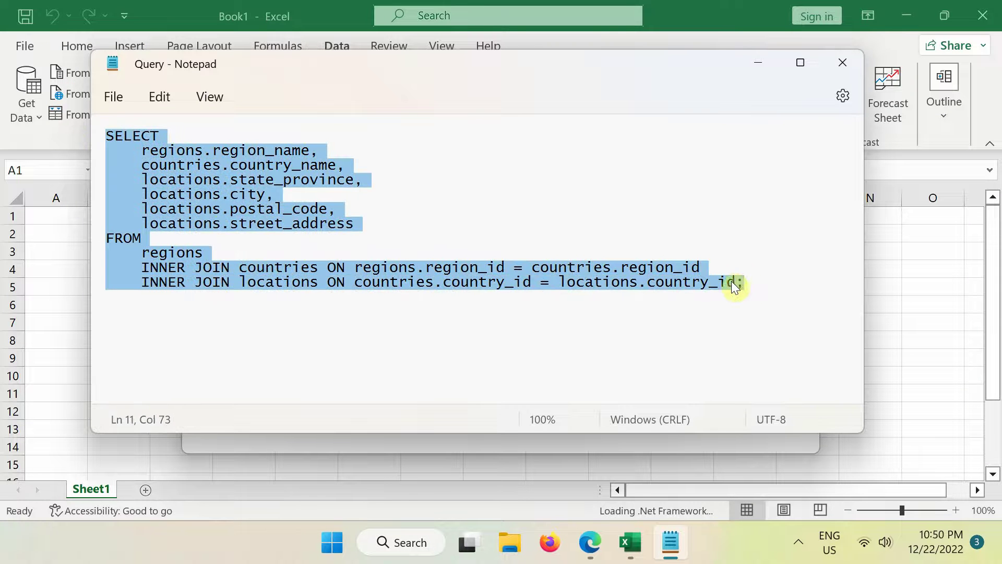
{"action": "right_click", "coordinate": [731, 281]}
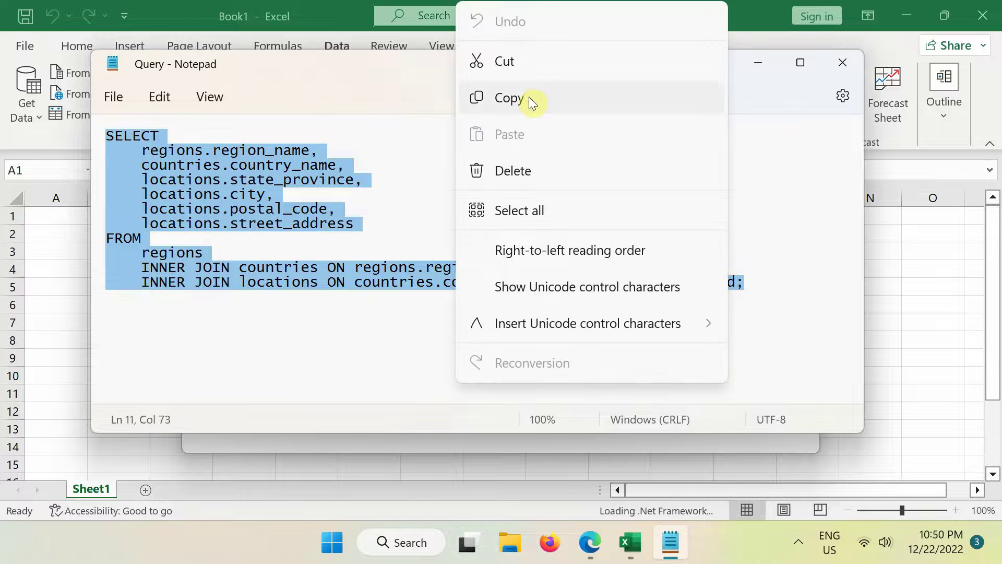
{"action": "left_click", "coordinate": [531, 102]}
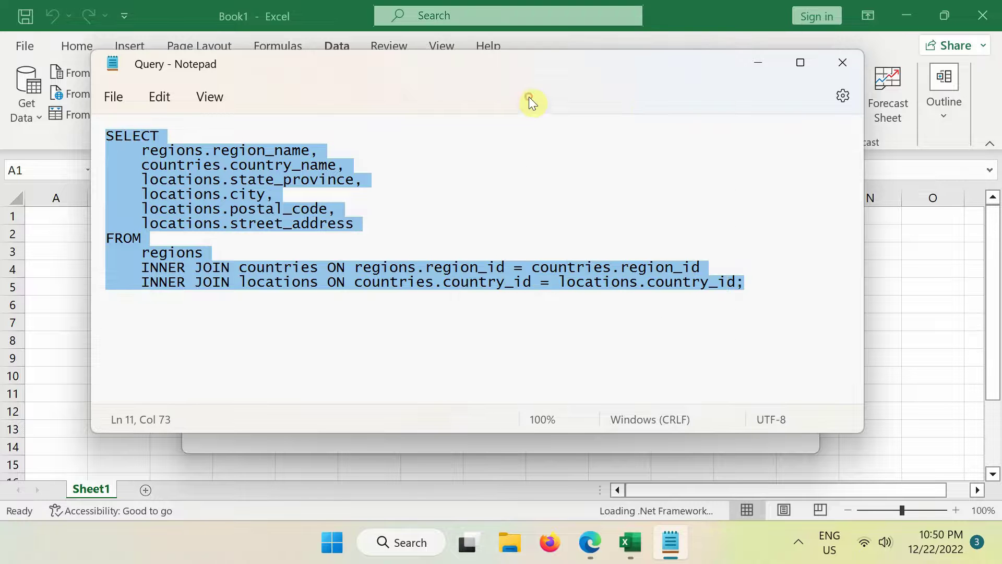
{"action": "left_click", "coordinate": [854, 65]}
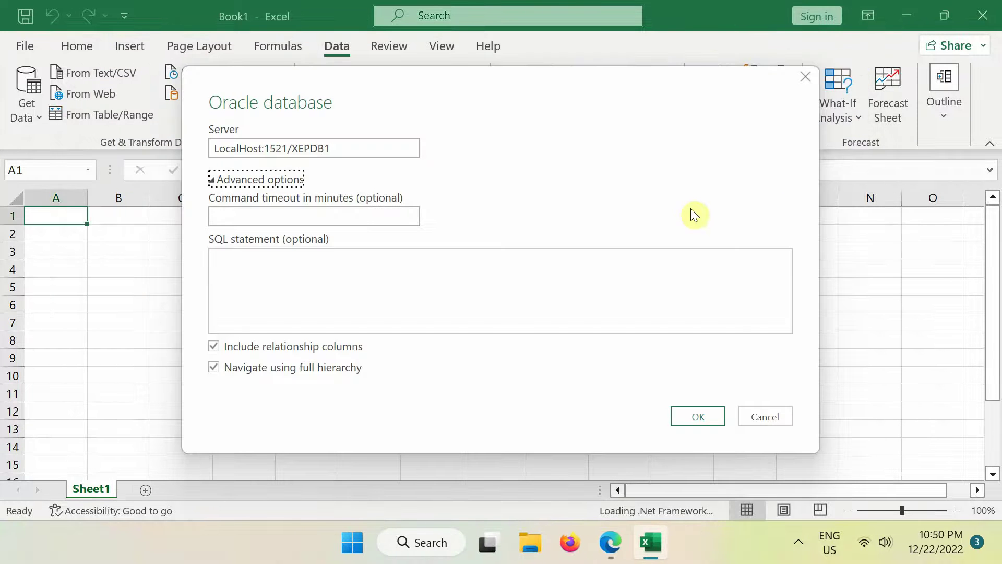
Paste the copied join query into the SQL statement box
{"action": "left_click", "coordinate": [351, 262]}
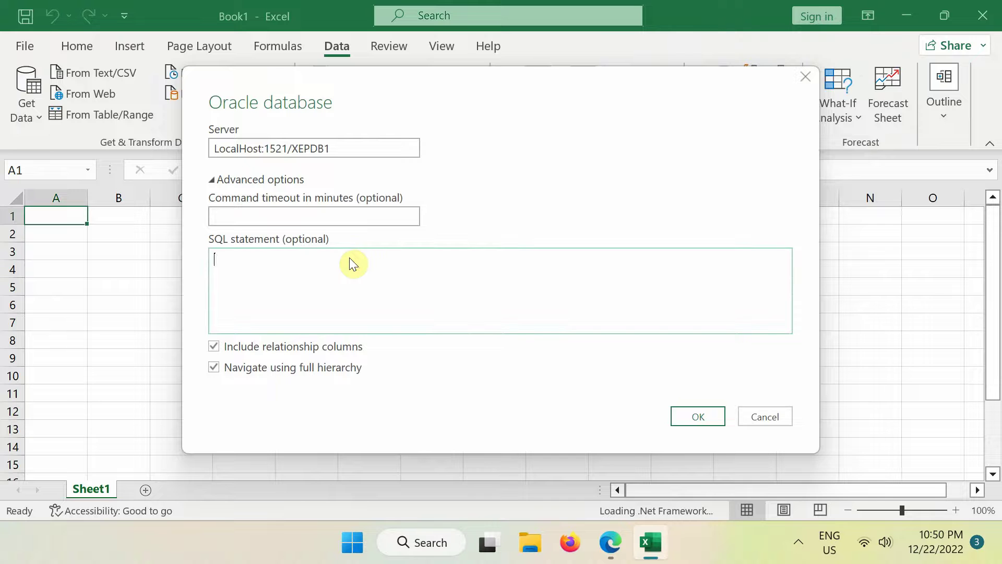
{"action": "right_click", "coordinate": [349, 258]}
{"action": "left_click", "coordinate": [397, 343]}
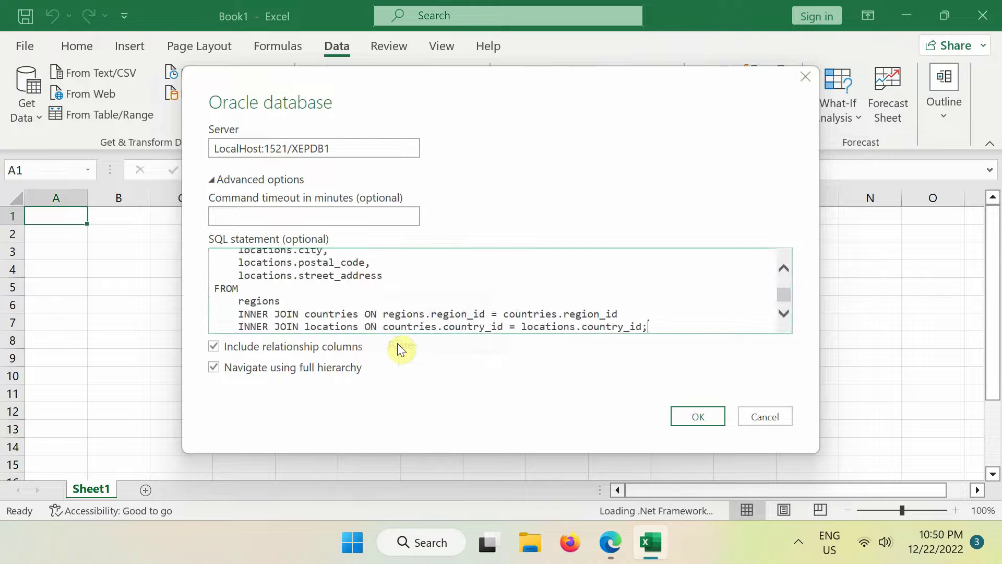
{"action": "left_click_drag", "start_coordinate": [787, 299], "coordinate": [791, 286]}
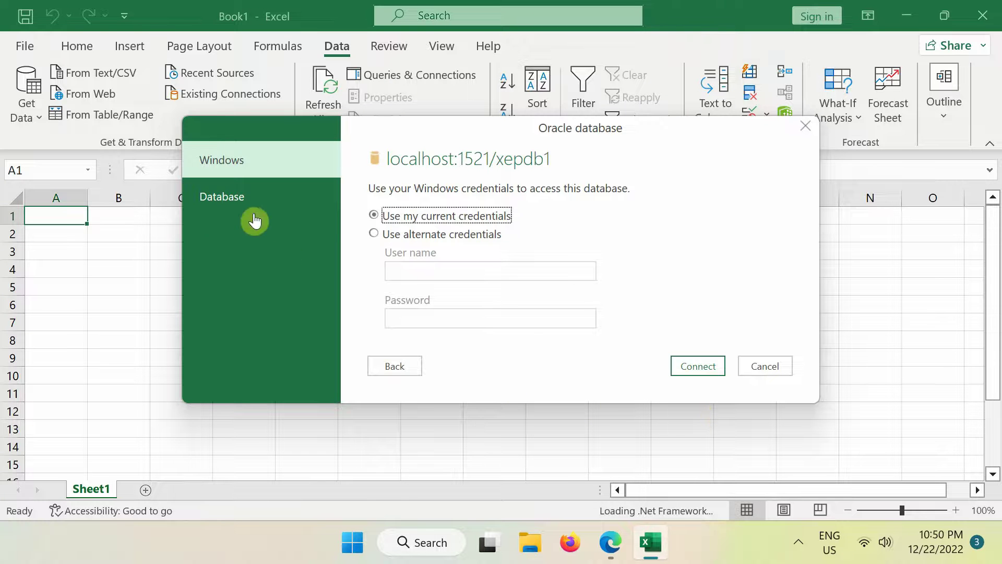
Connect with Database credentials as user HR and its password
{"action": "left_click", "coordinate": [249, 205]}
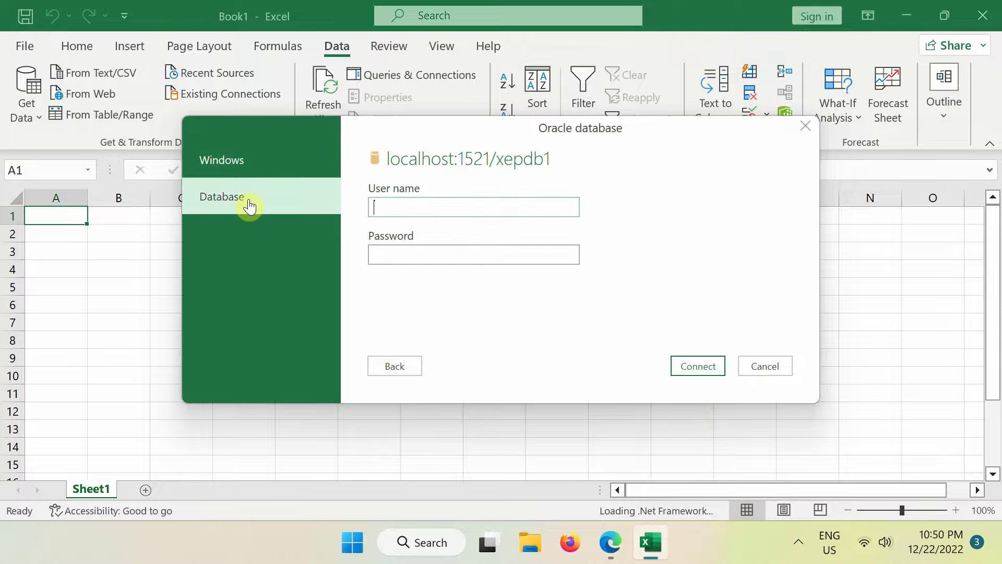
{"action": "type", "text": "HR"}
{"action": "key", "text": "Tab"}
{"action": "type", "text": "hr"}
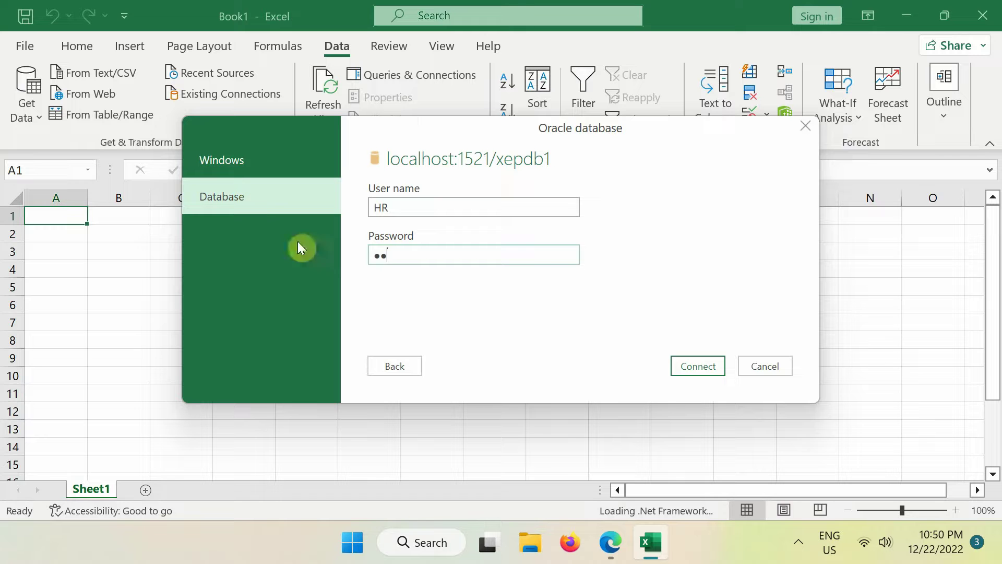
{"action": "left_click", "coordinate": [707, 364]}
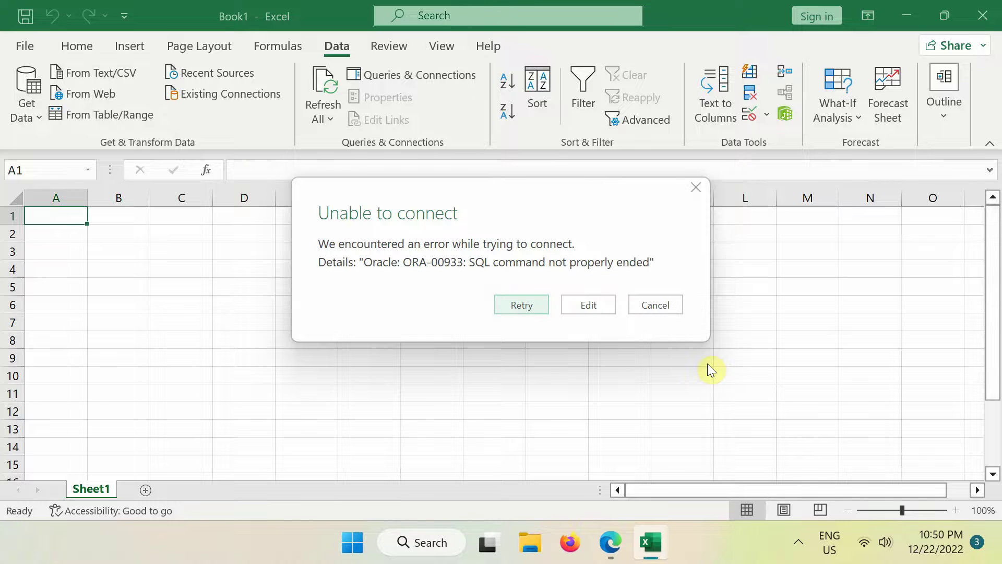
Delete the SQL query's trailing semicolon and load the 23-row region, country and city result as Query1
{"action": "left_click", "coordinate": [587, 305]}
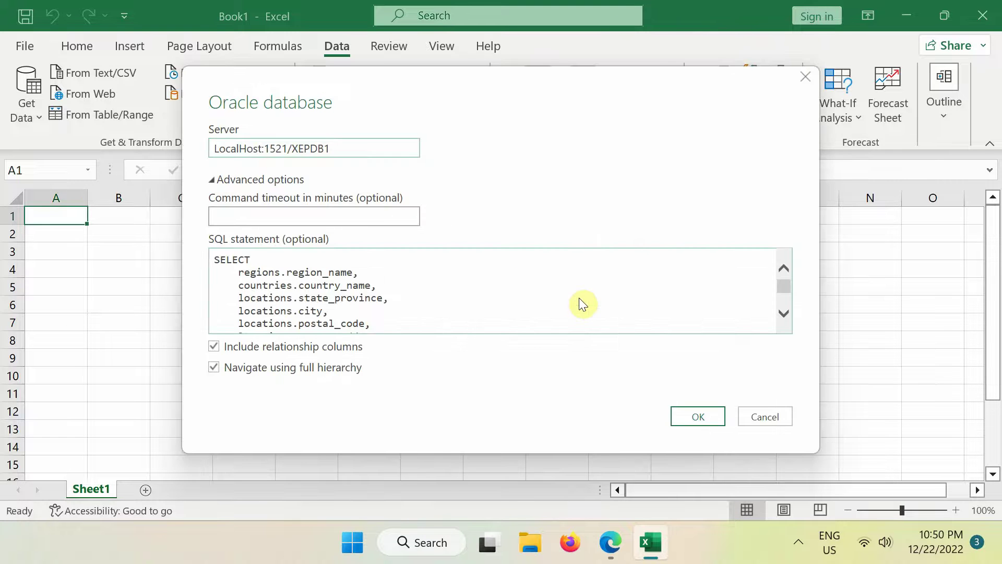
{"action": "left_click", "coordinate": [784, 313]}
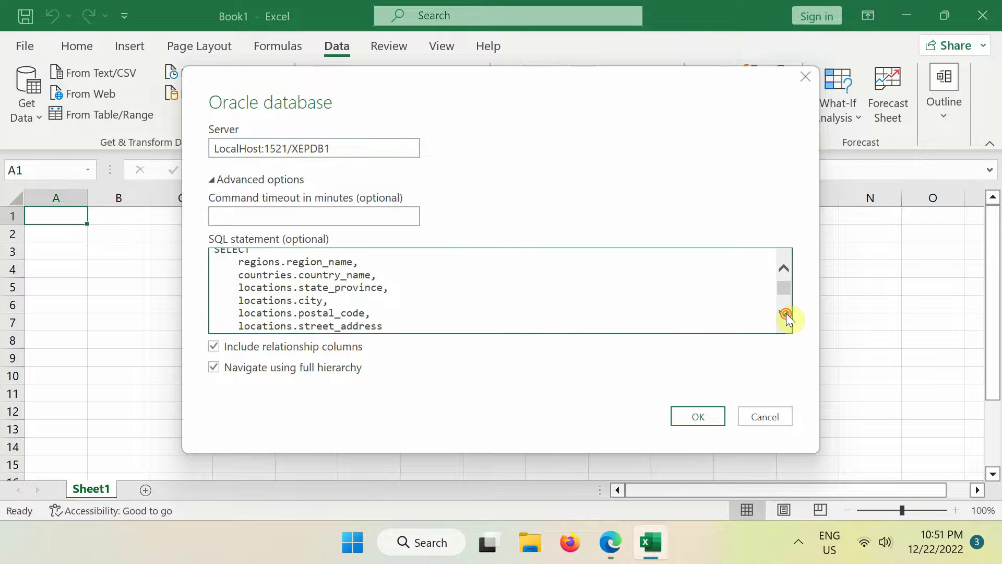
{"action": "left_click", "coordinate": [786, 313]}
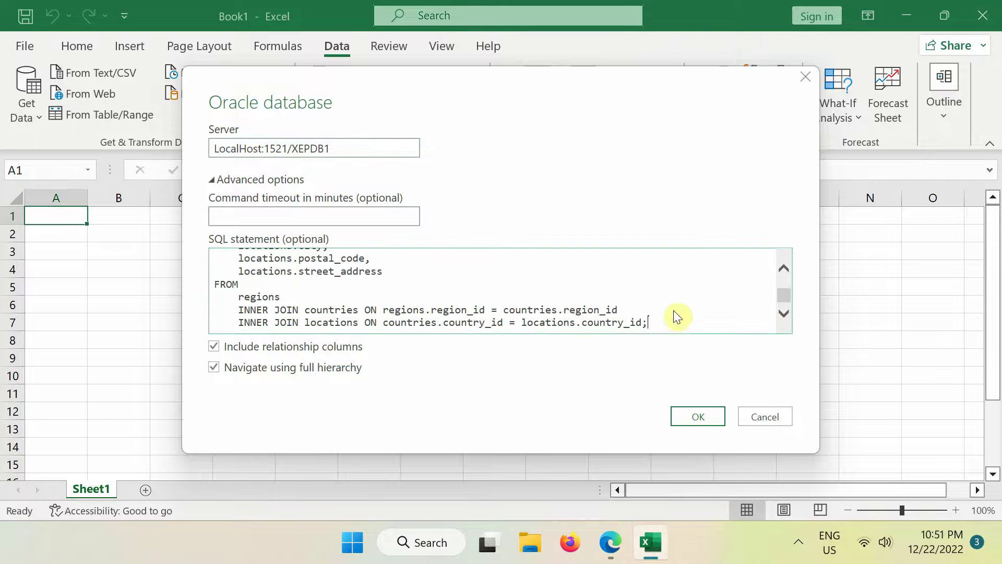
{"action": "key", "text": "shift+Left"}
{"action": "left_click", "coordinate": [708, 417]}
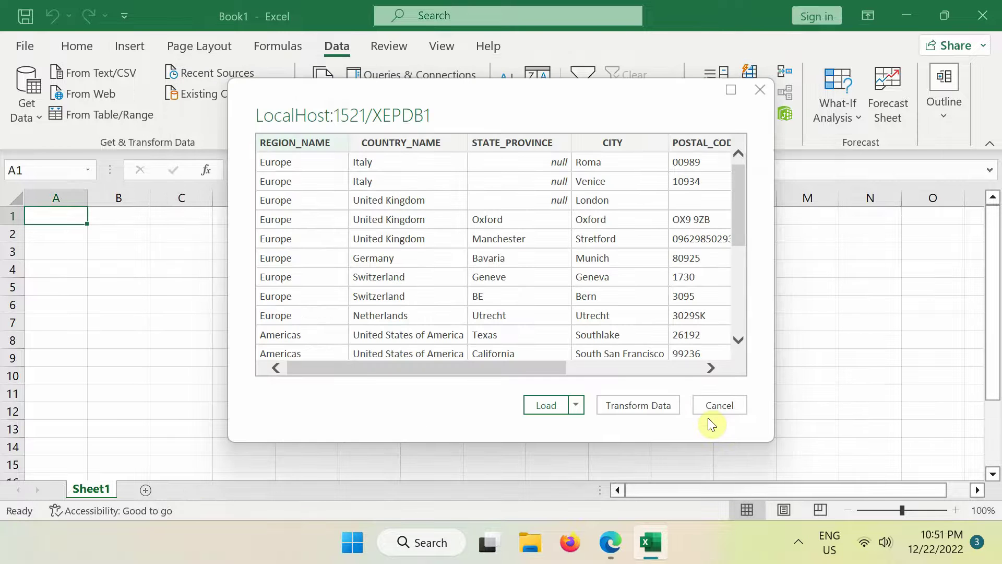
{"action": "left_click", "coordinate": [548, 405]}
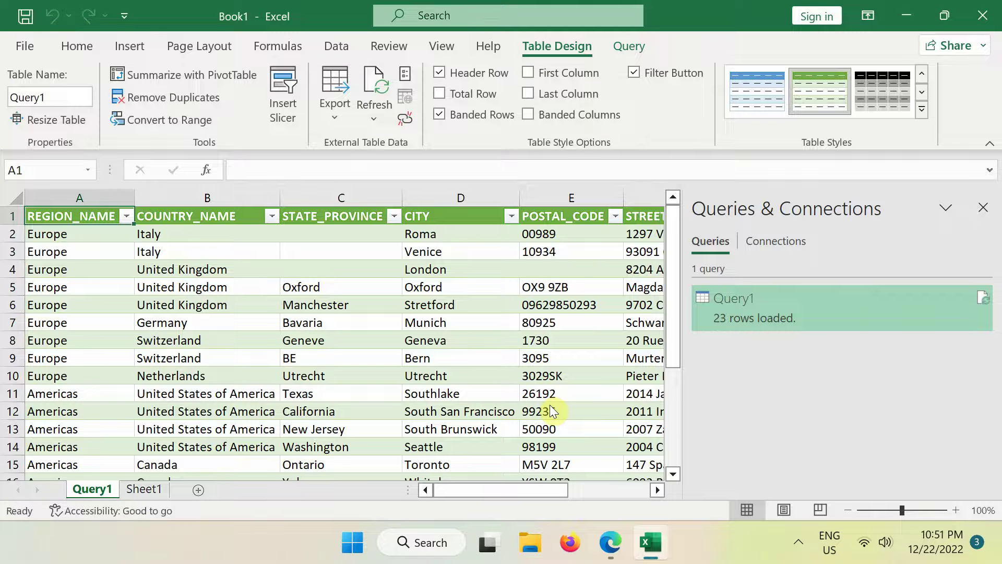
{"action": "left_click_drag", "start_coordinate": [675, 358], "coordinate": [678, 326]}
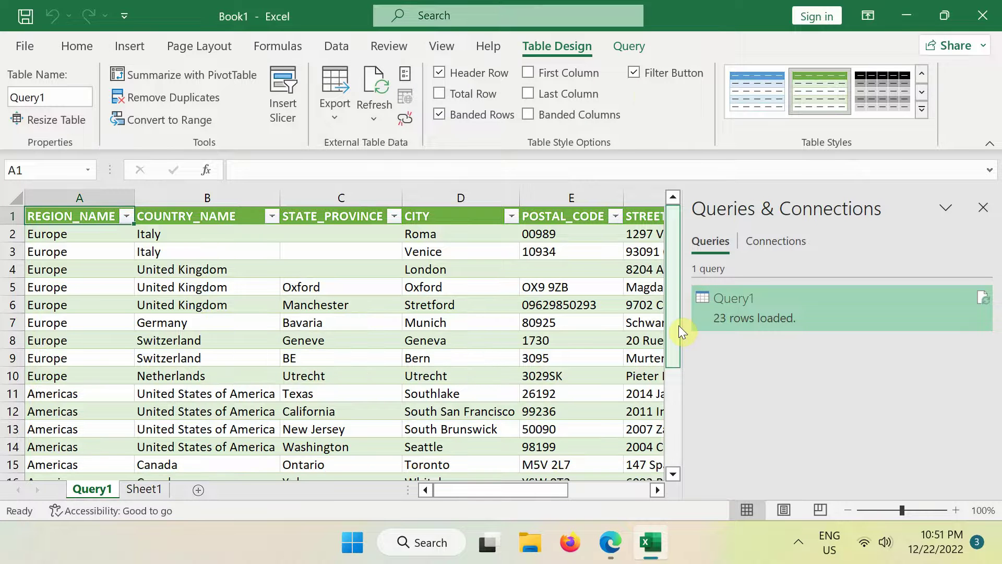
Replace Query1's Source SQL with 'Select * from Departments' and load the 27 department rows
{"action": "left_click", "coordinate": [631, 46]}
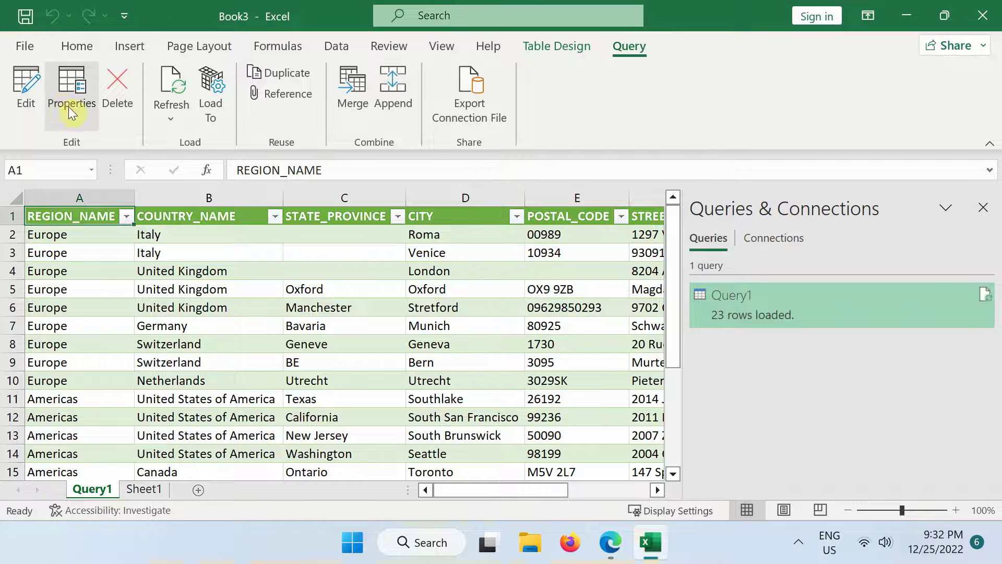
{"action": "left_click", "coordinate": [23, 85]}
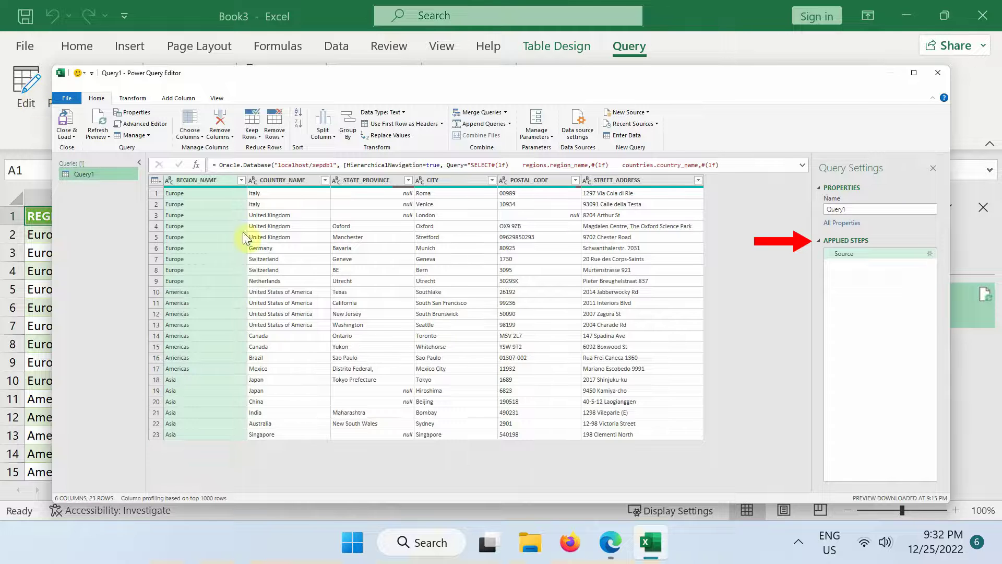
{"action": "left_click", "coordinate": [930, 253]}
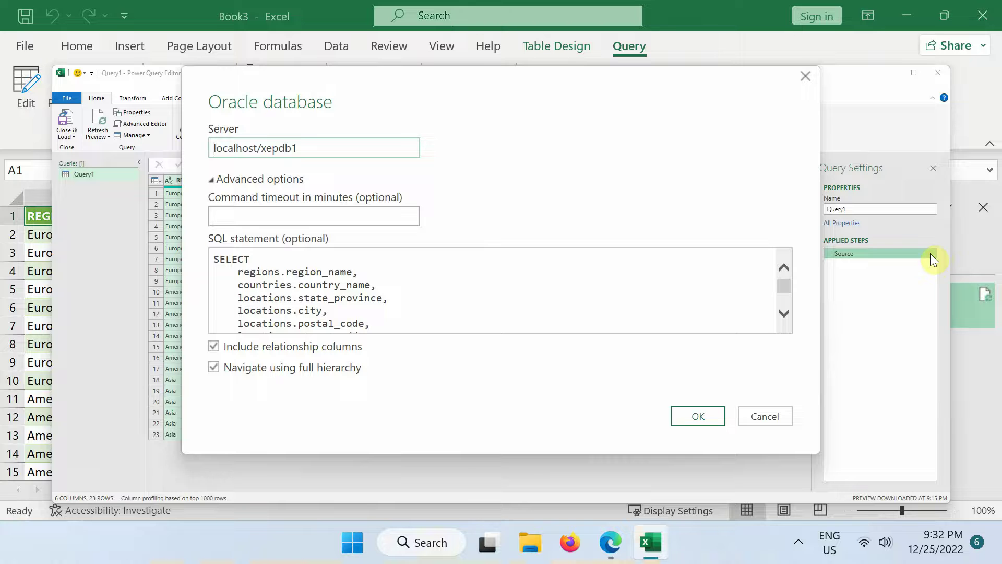
{"action": "left_click", "coordinate": [366, 283]}
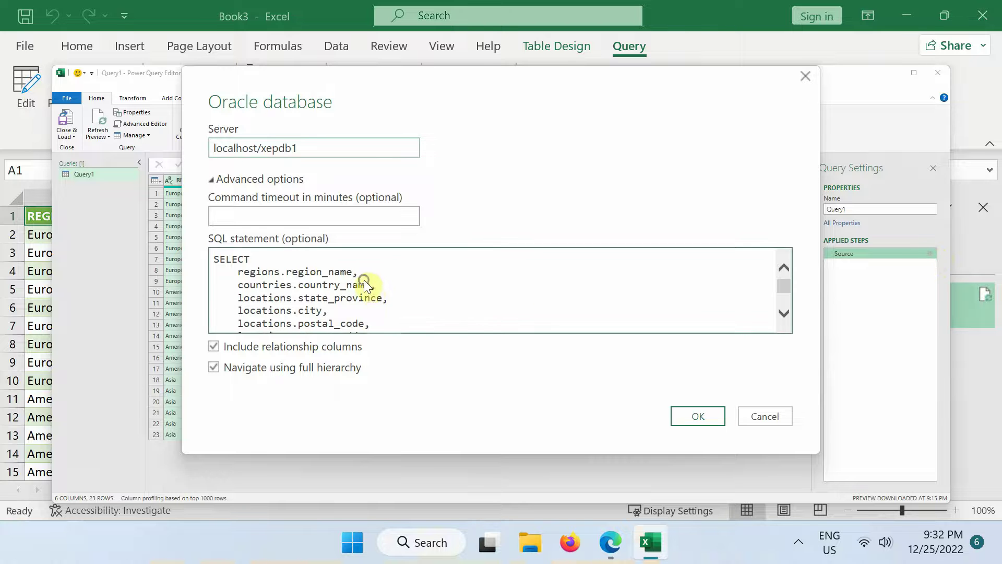
{"action": "right_click", "coordinate": [371, 287]}
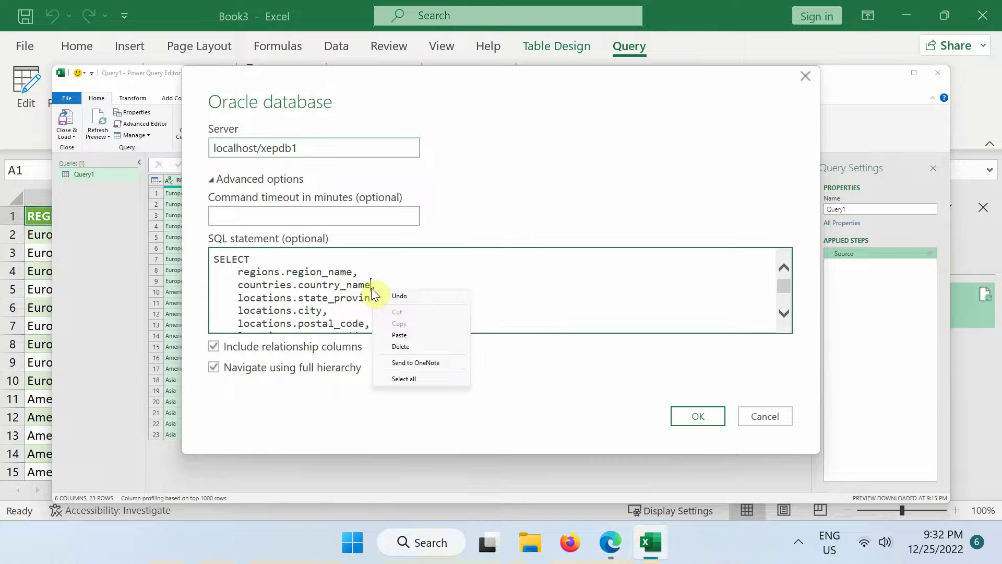
{"action": "left_click", "coordinate": [402, 377]}
{"action": "type", "text": "Sele"}
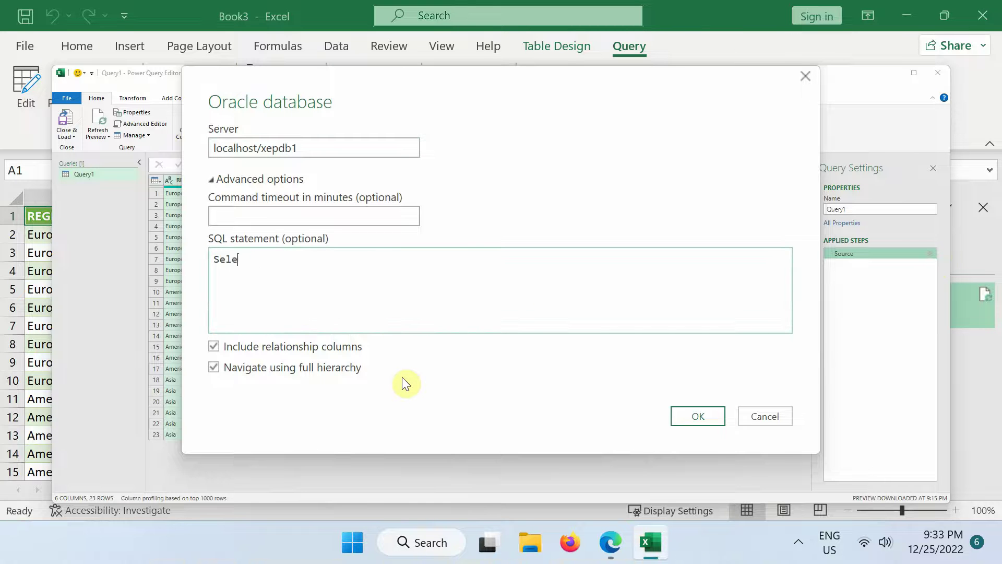
{"action": "type", "text": "ct * from Departments"}
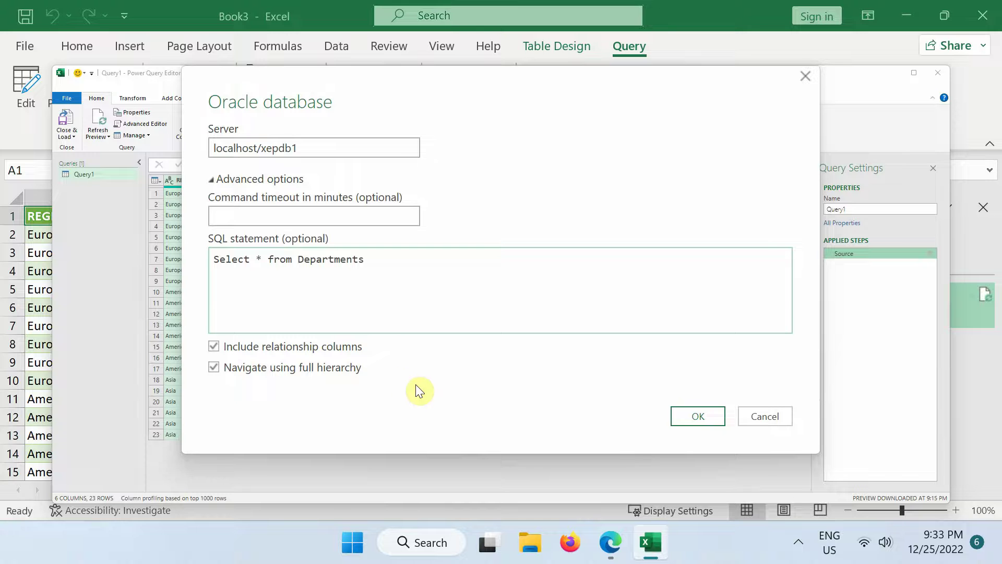
{"action": "left_click", "coordinate": [697, 415]}
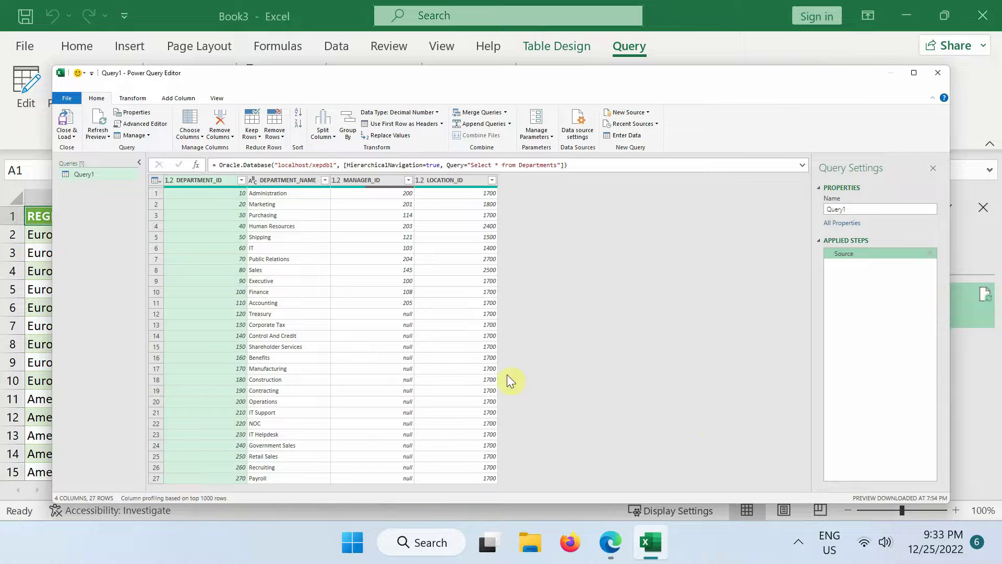
{"action": "left_click", "coordinate": [73, 138]}
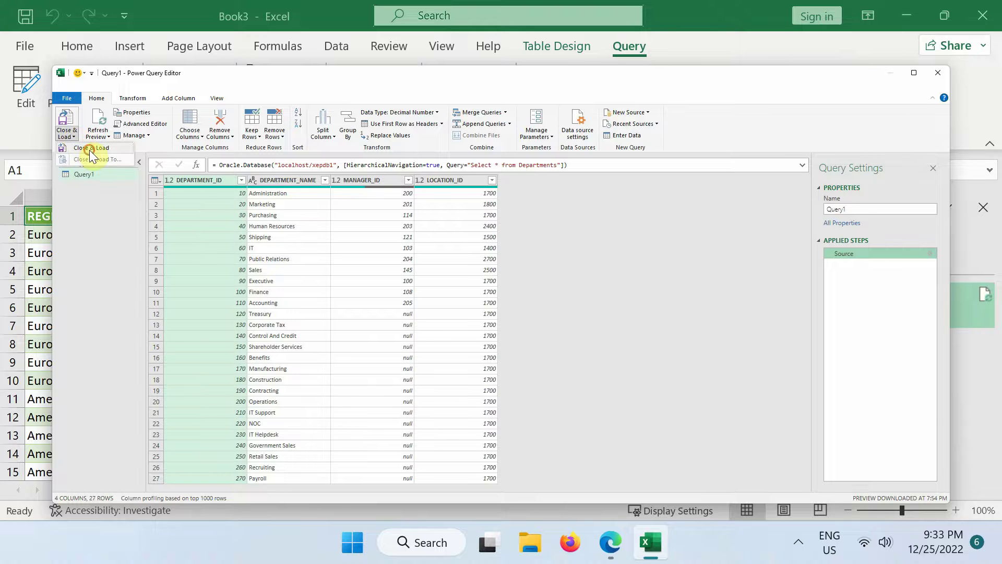
{"action": "left_click", "coordinate": [89, 148]}
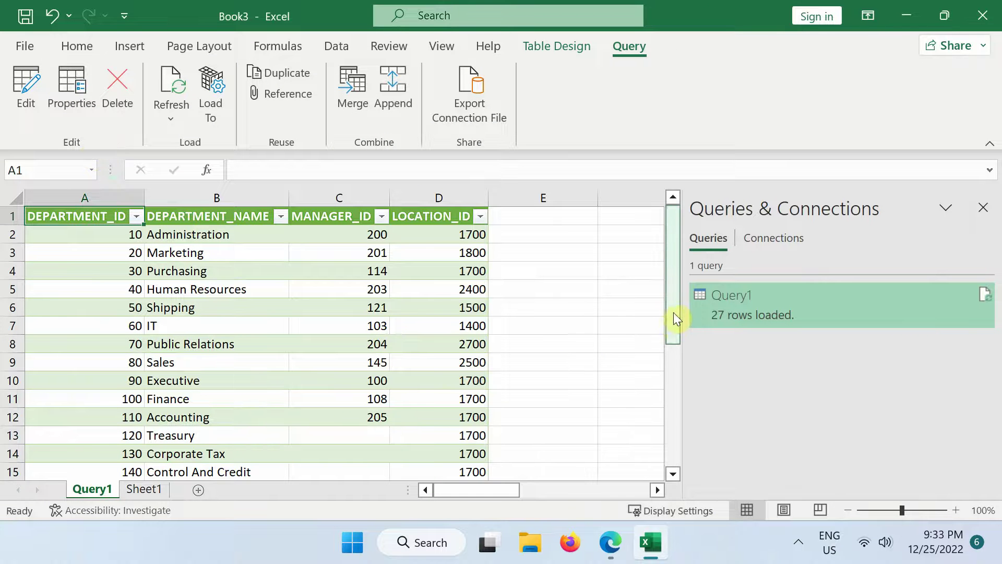
Close the Book3 workbook and discard its unsaved changes
{"action": "left_click_drag", "start_coordinate": [674, 314], "coordinate": [674, 287]}
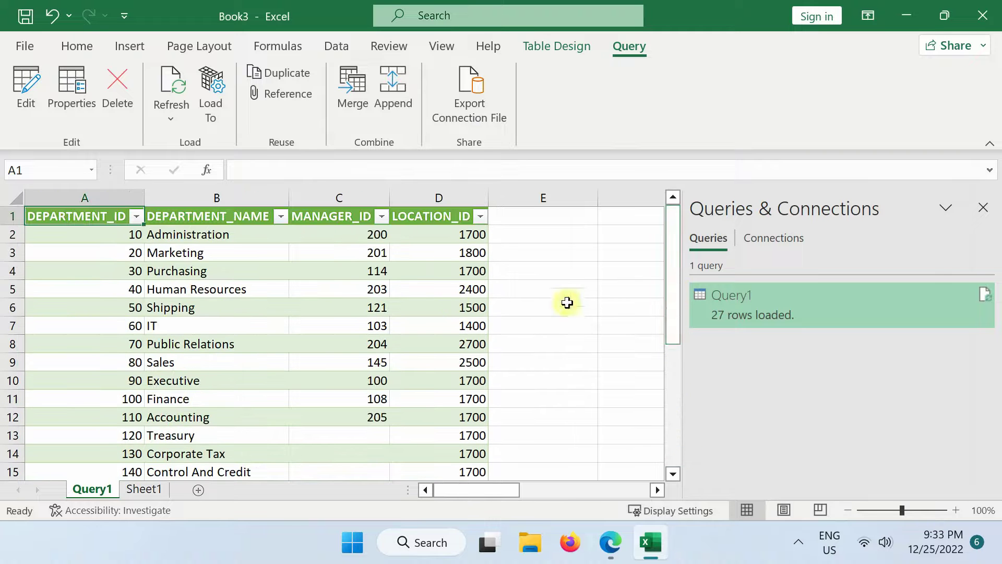
{"action": "left_click", "coordinate": [26, 46]}
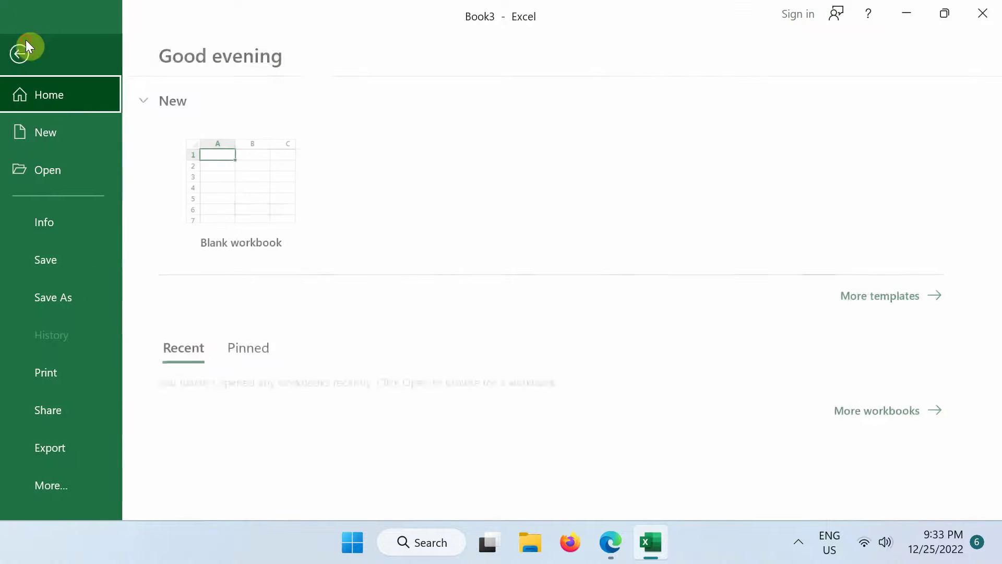
{"action": "left_click", "coordinate": [55, 480]}
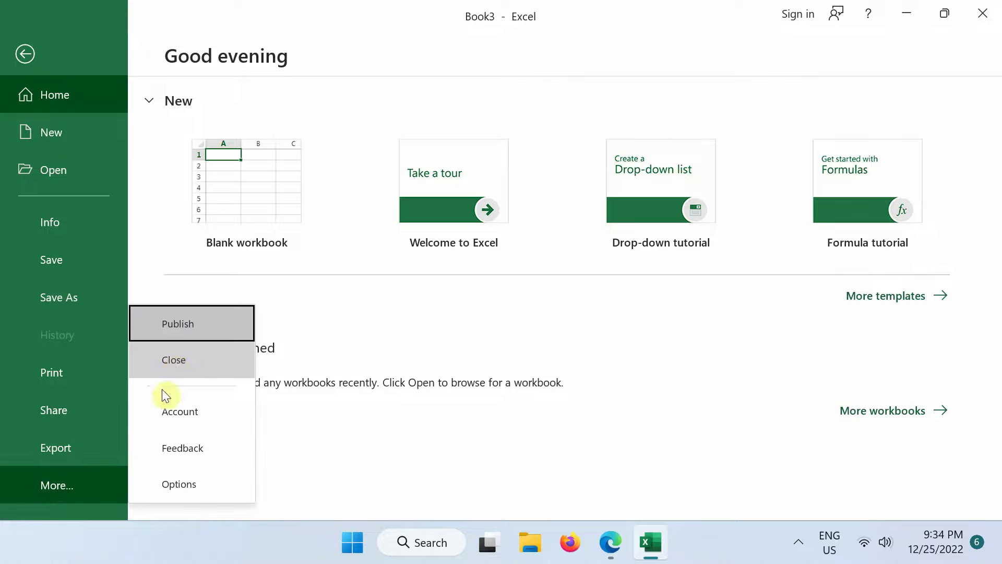
{"action": "left_click", "coordinate": [171, 363]}
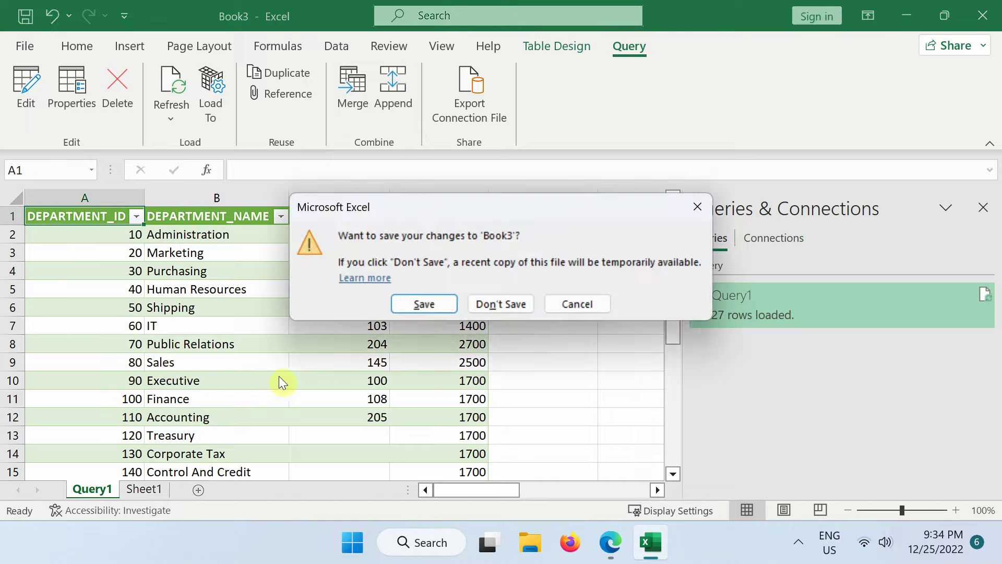
{"action": "left_click", "coordinate": [497, 305]}
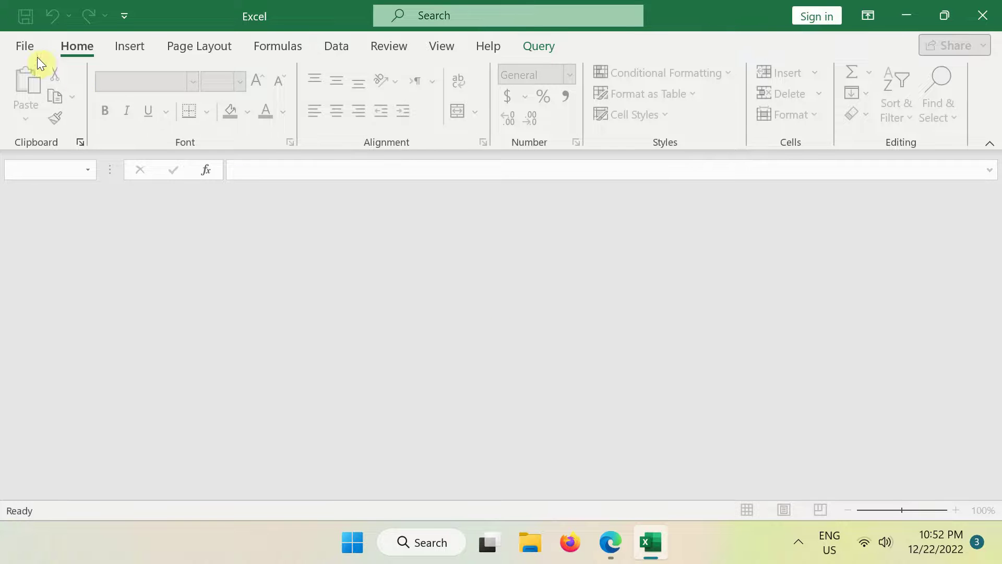
In a new blank workbook, start an Oracle Database import with server LocalHost:1521/XEPDB1
{"action": "left_click", "coordinate": [26, 46]}
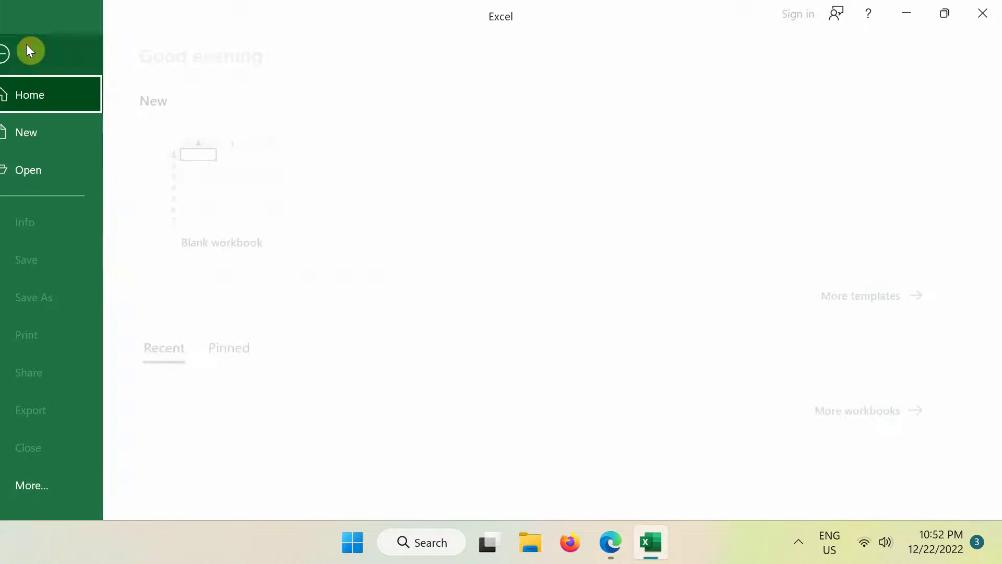
{"action": "left_click", "coordinate": [236, 177]}
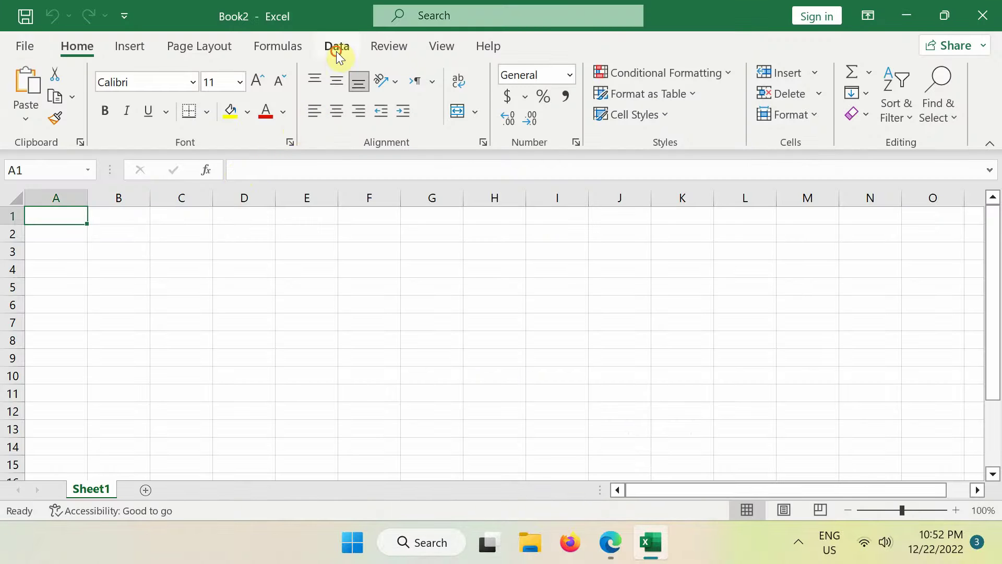
{"action": "left_click", "coordinate": [337, 52]}
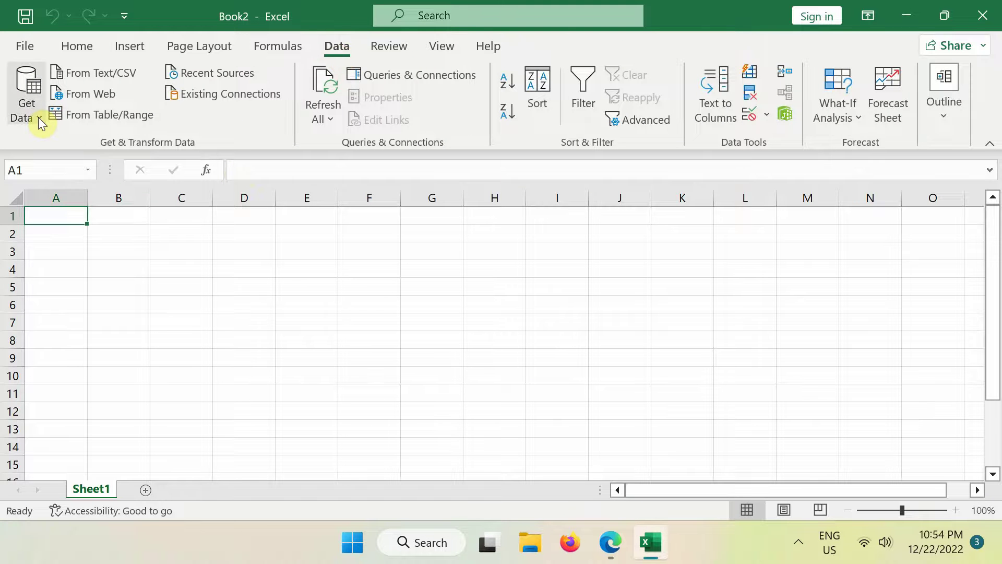
{"action": "left_click", "coordinate": [39, 117]}
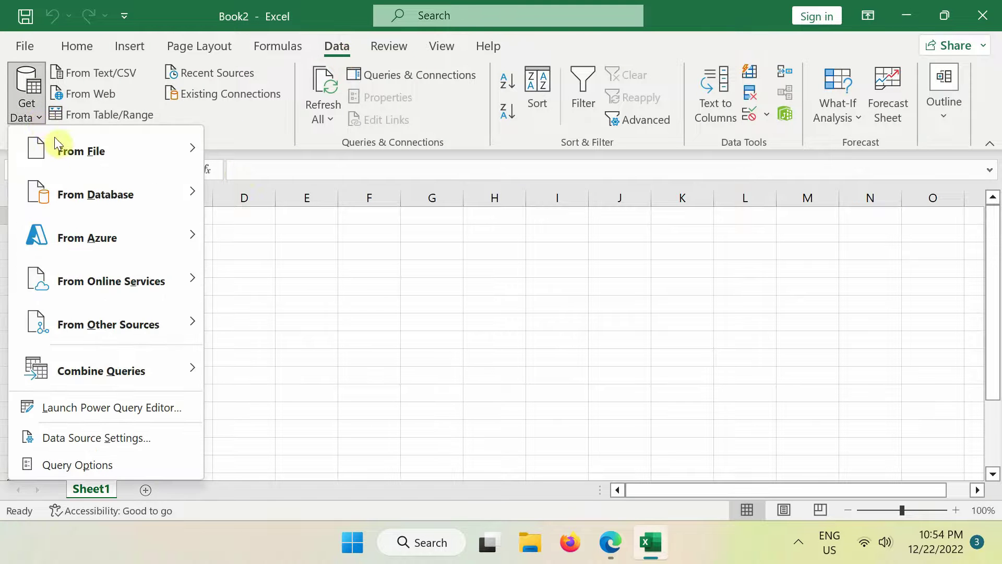
{"action": "mouse_move", "coordinate": [138, 201]}
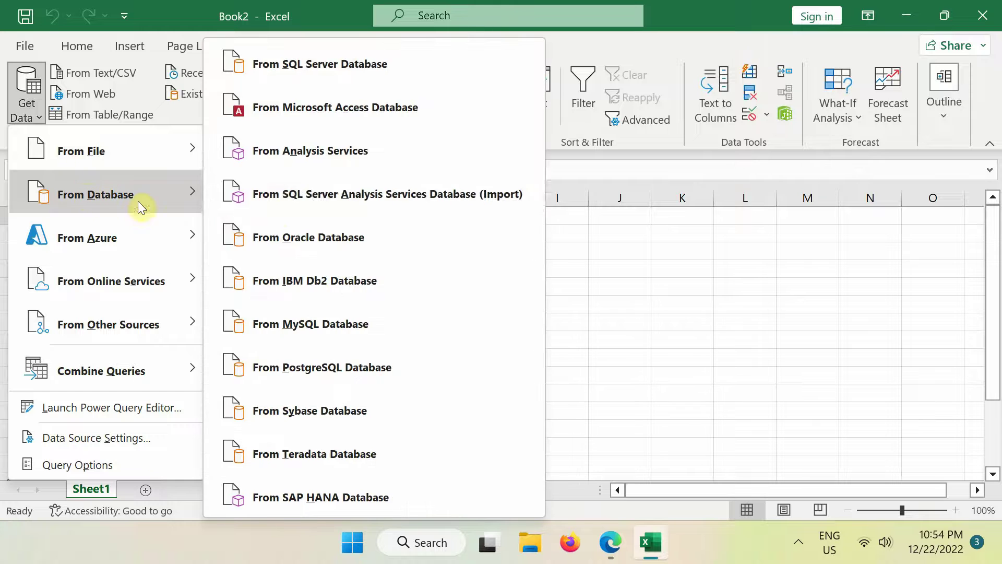
{"action": "left_click", "coordinate": [320, 236]}
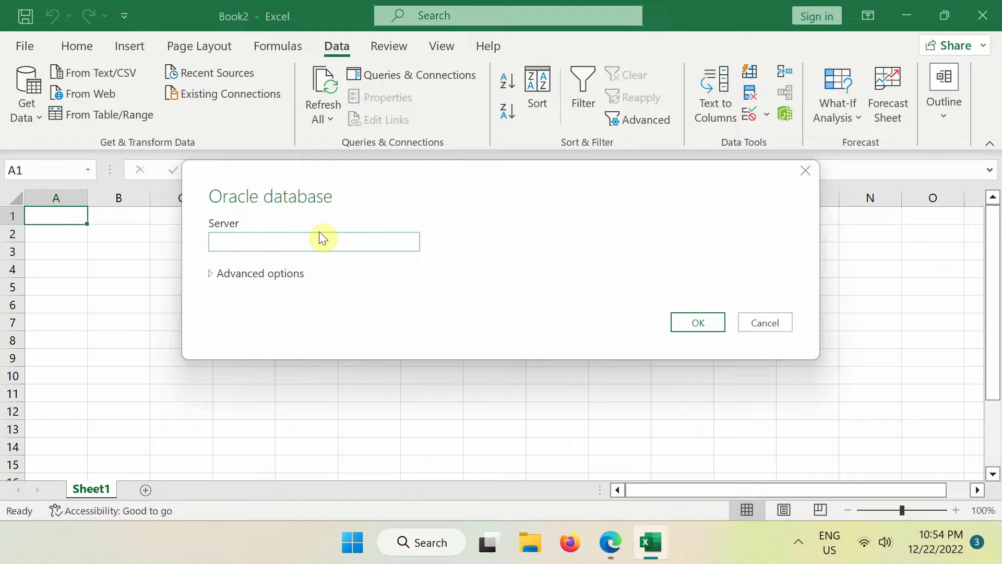
{"action": "type", "text": "LocalHost:1521/XEPDB1"}
Connect to the server and load HR's EMPLOYEES table (107 rows) into a new sheet
{"action": "left_click", "coordinate": [710, 323]}
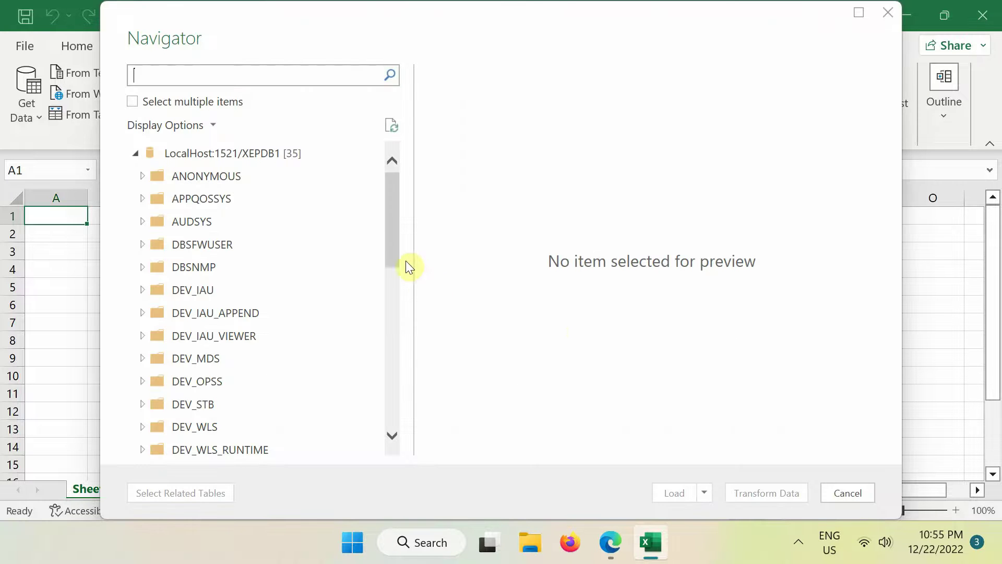
{"action": "left_click_drag", "start_coordinate": [391, 243], "coordinate": [408, 353]}
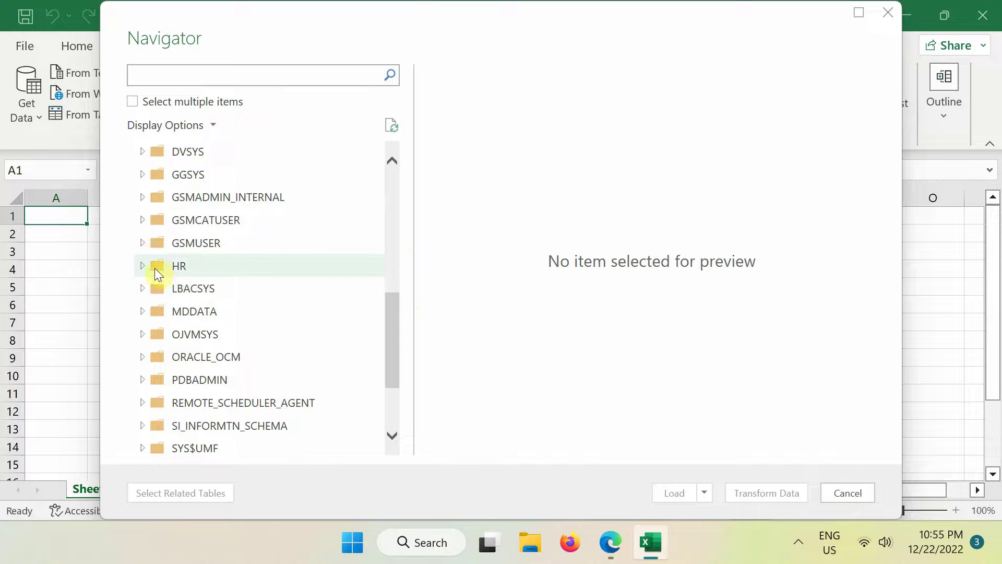
{"action": "left_click", "coordinate": [144, 267]}
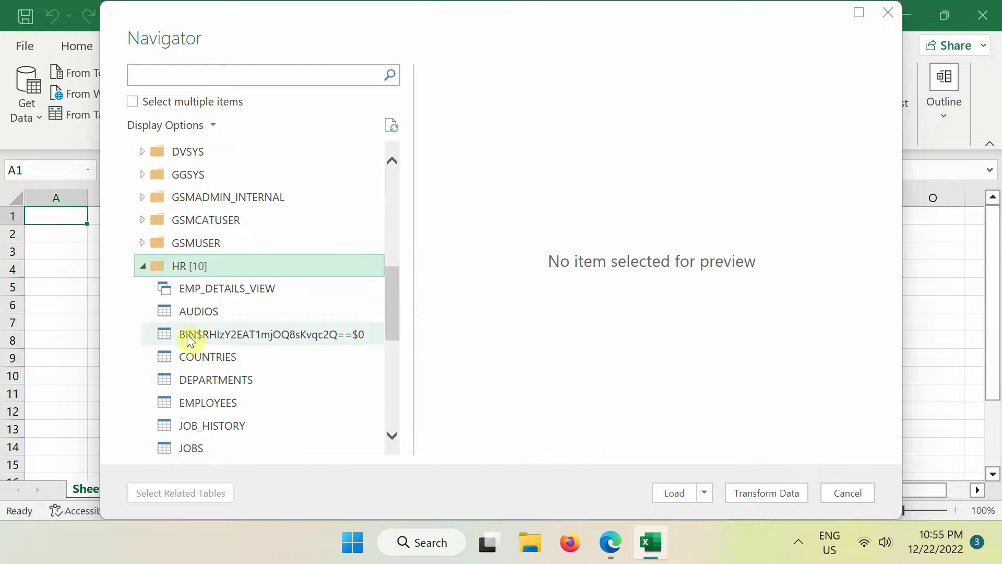
{"action": "left_click", "coordinate": [217, 401]}
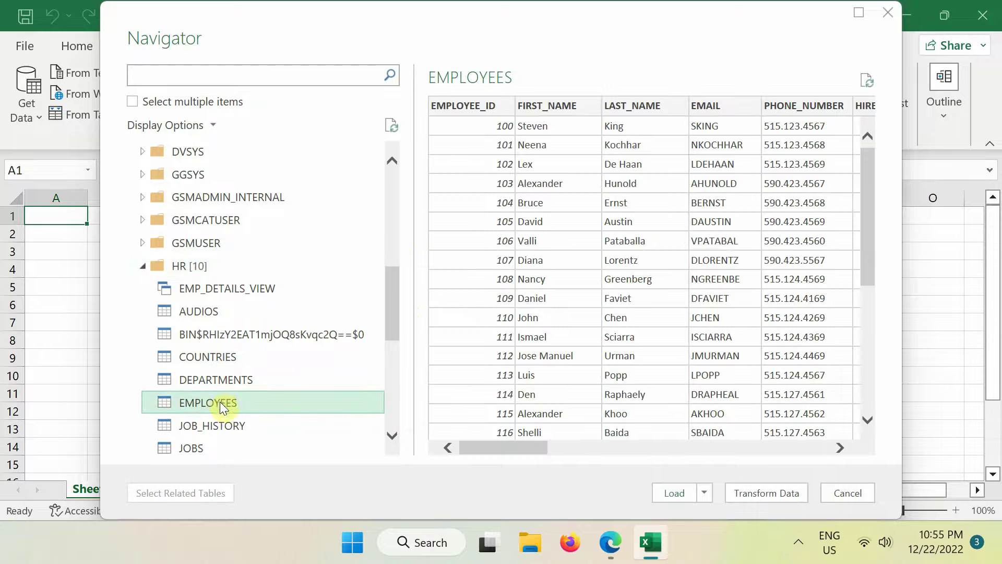
{"action": "left_click", "coordinate": [668, 496]}
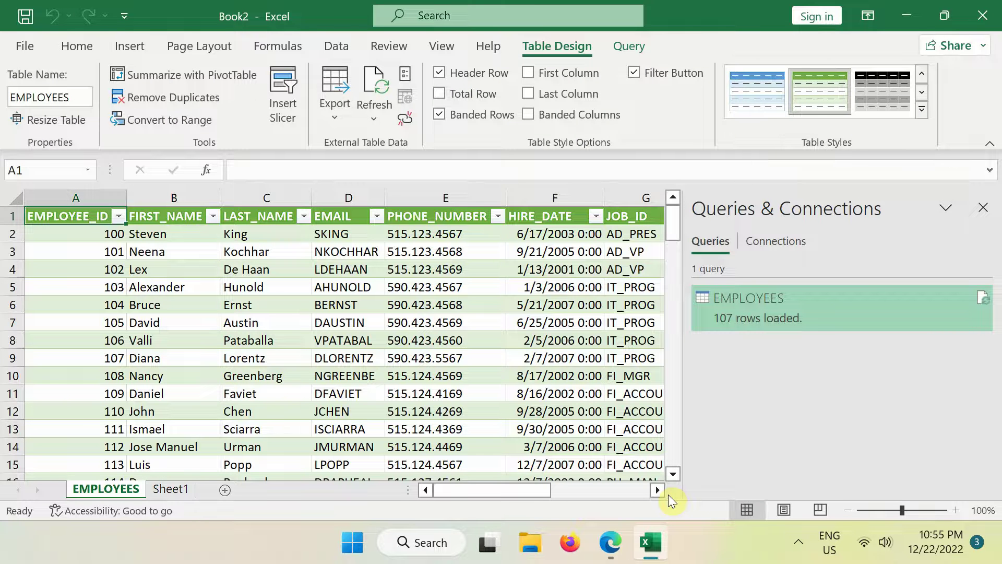
Reconnect to the recent LocalHost:1521/XEPDB1 Oracle source and expand the HR schema
{"action": "left_click", "coordinate": [333, 46]}
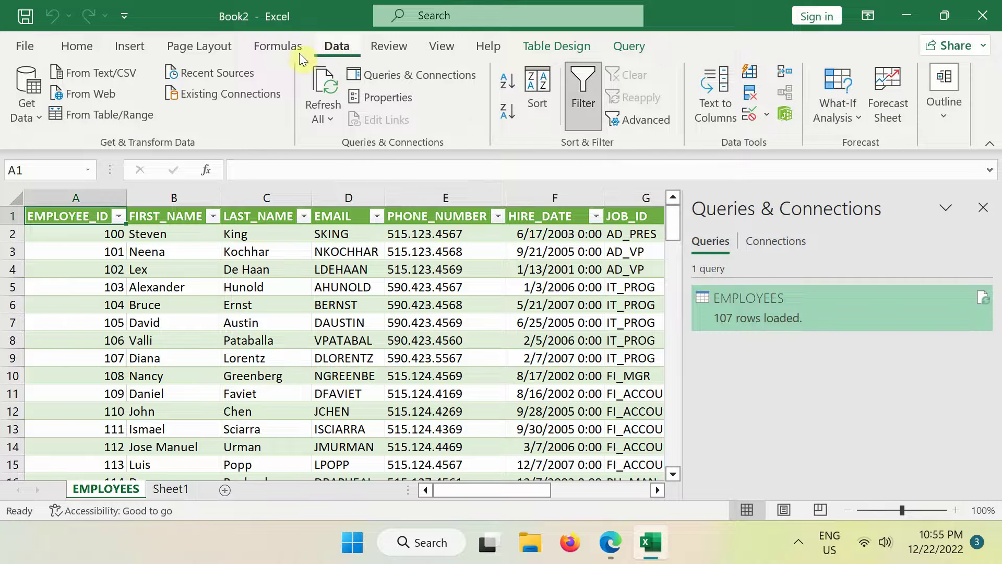
{"action": "left_click", "coordinate": [232, 73]}
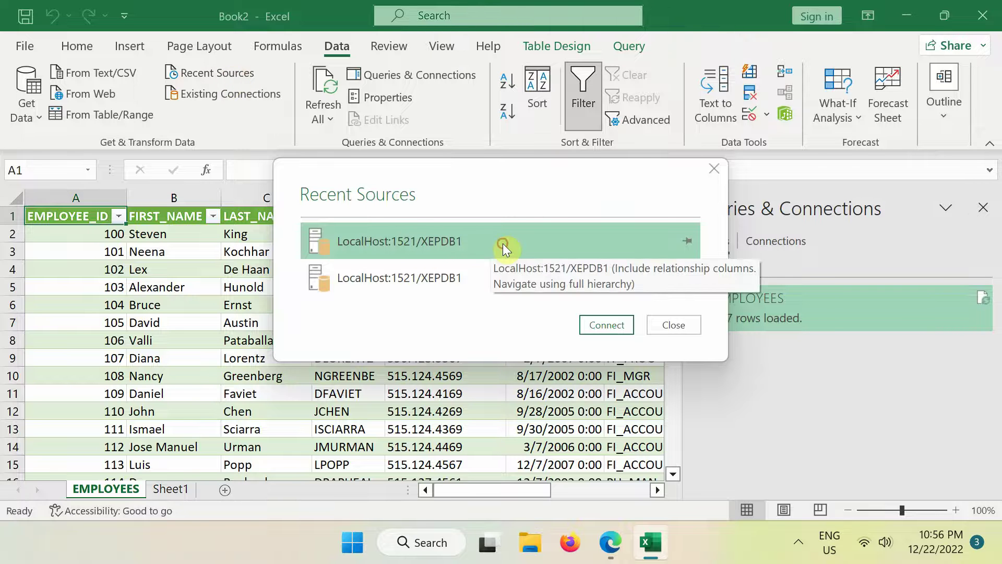
{"action": "left_click", "coordinate": [600, 323]}
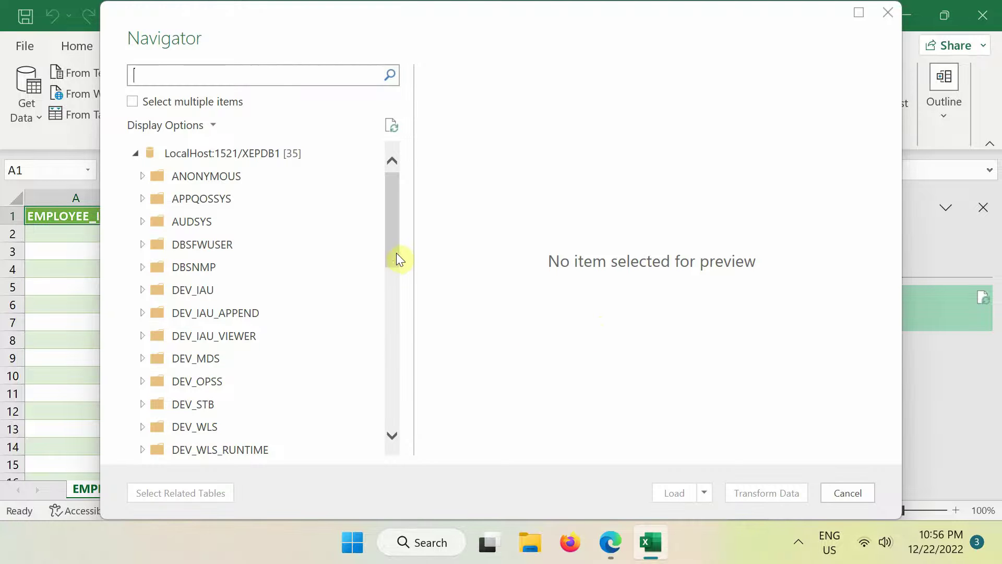
{"action": "left_click_drag", "start_coordinate": [396, 252], "coordinate": [399, 369]}
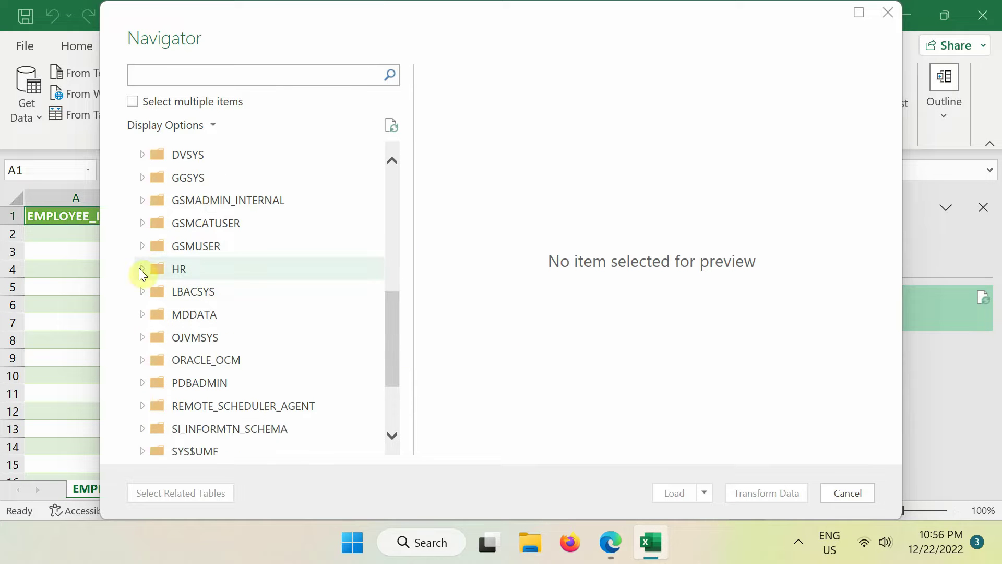
{"action": "left_click", "coordinate": [139, 269]}
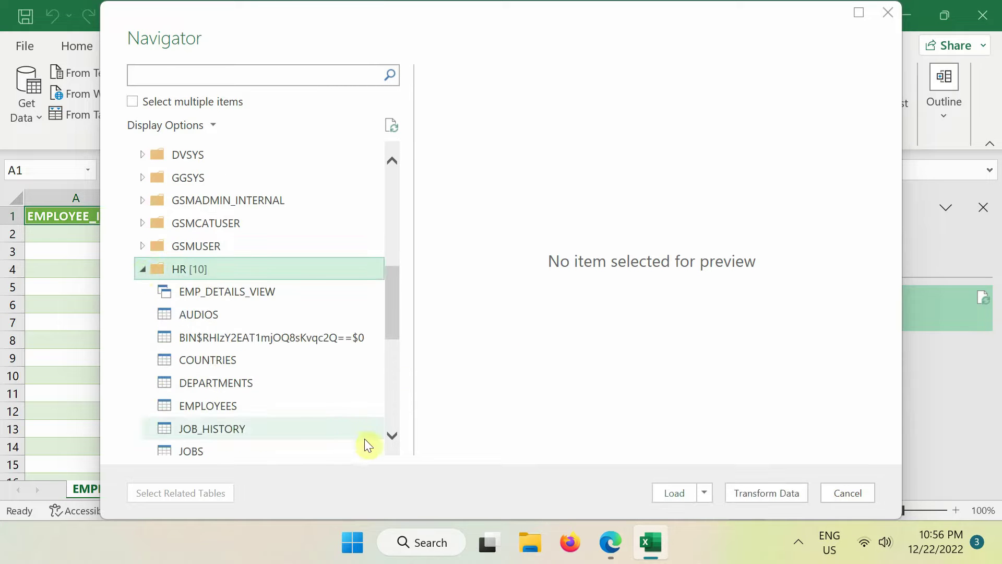
Load the 4-row REGIONS table, then check the EMPLOYEES and REGIONS query sheets
{"action": "left_click", "coordinate": [392, 436]}
{"action": "left_click", "coordinate": [392, 436]}
{"action": "left_click", "coordinate": [393, 437]}
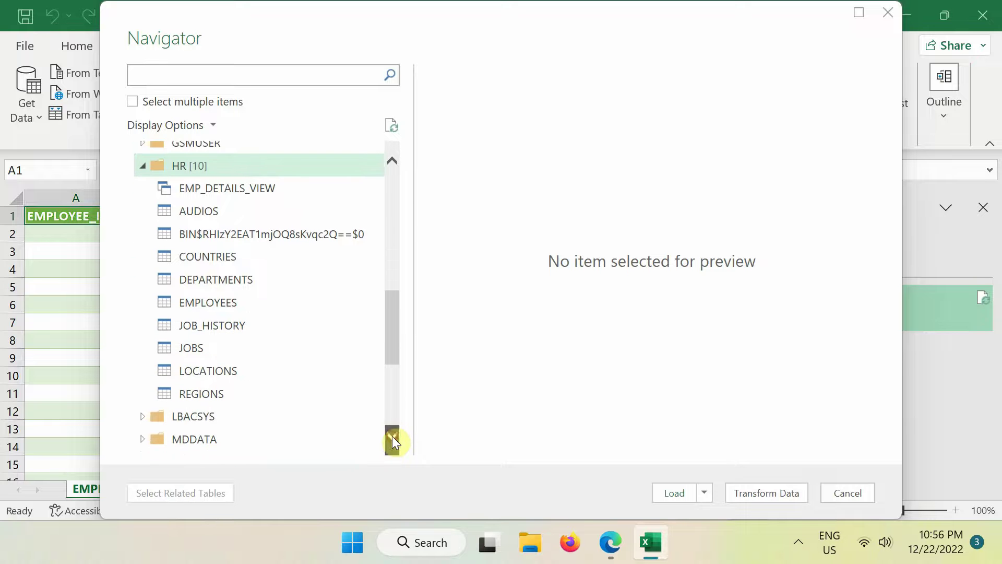
{"action": "left_click", "coordinate": [392, 436]}
{"action": "left_click", "coordinate": [222, 380]}
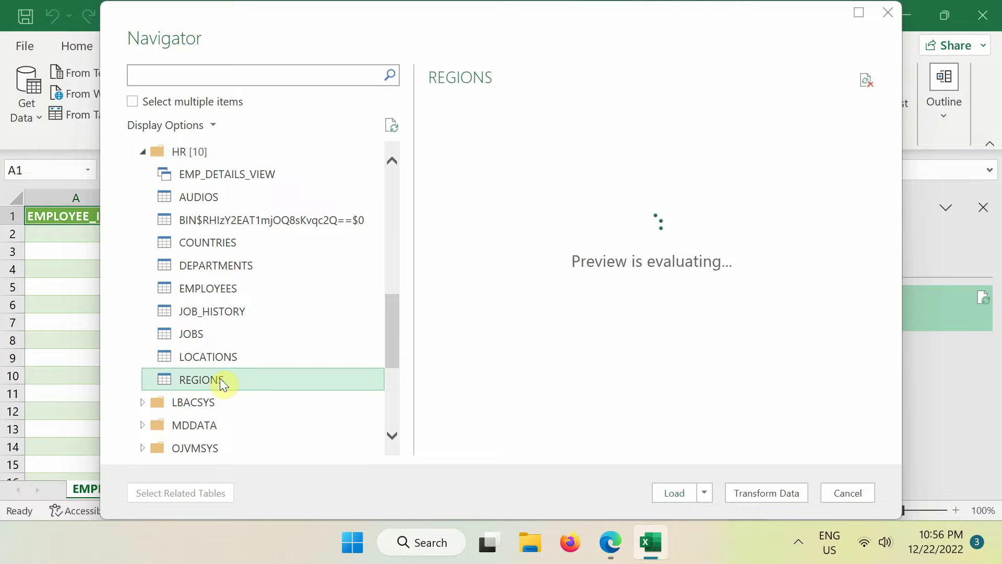
{"action": "left_click", "coordinate": [671, 496]}
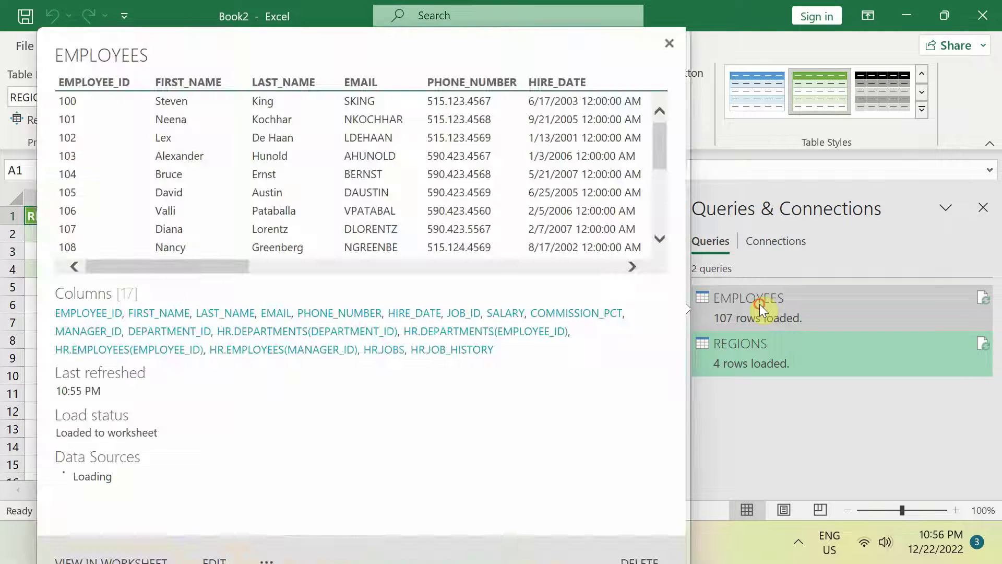
{"action": "left_click", "coordinate": [759, 304]}
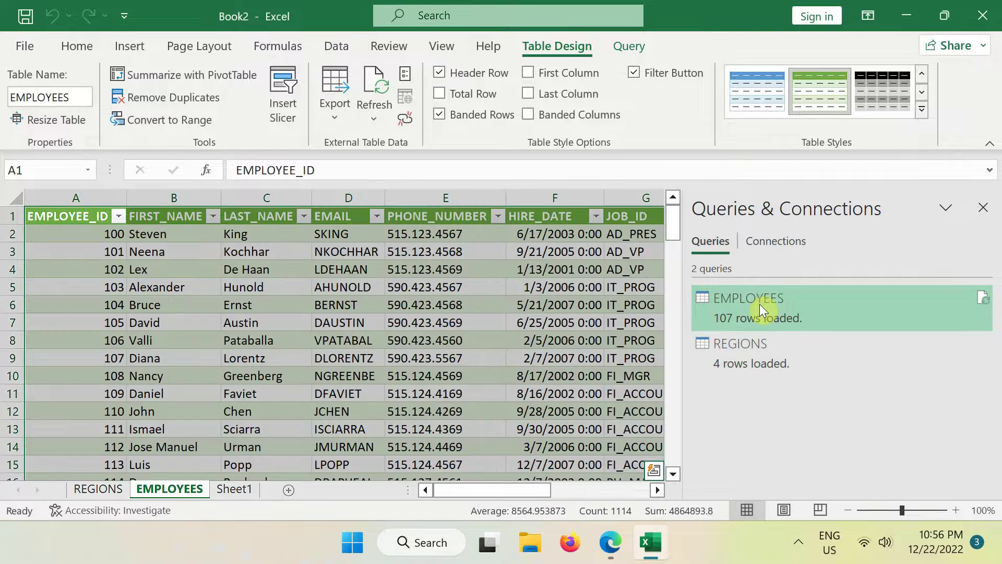
{"action": "left_click", "coordinate": [759, 358]}
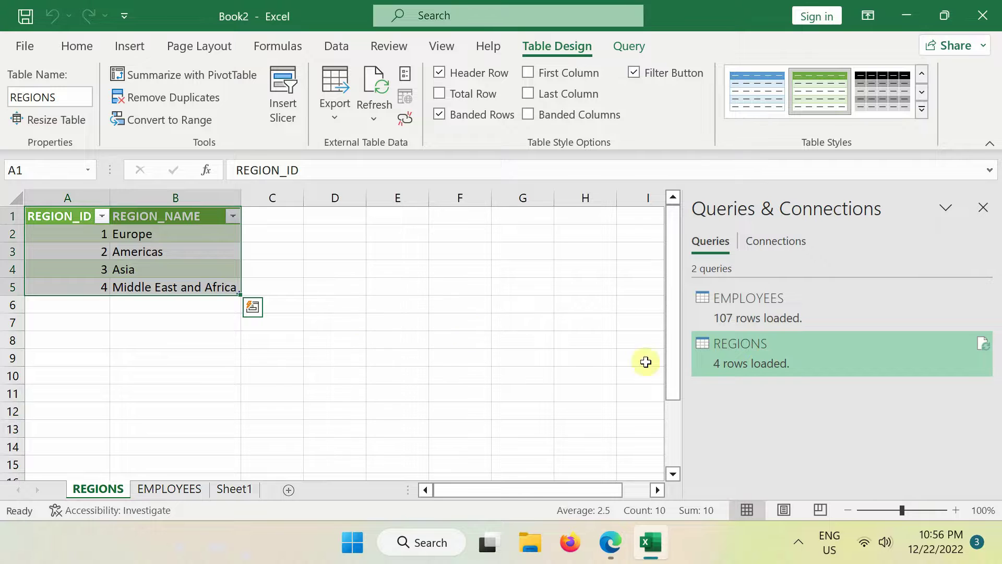
Remove both LocalHost:1521/XEPDB1 entries from the Recent Sources list
{"action": "left_click", "coordinate": [360, 312]}
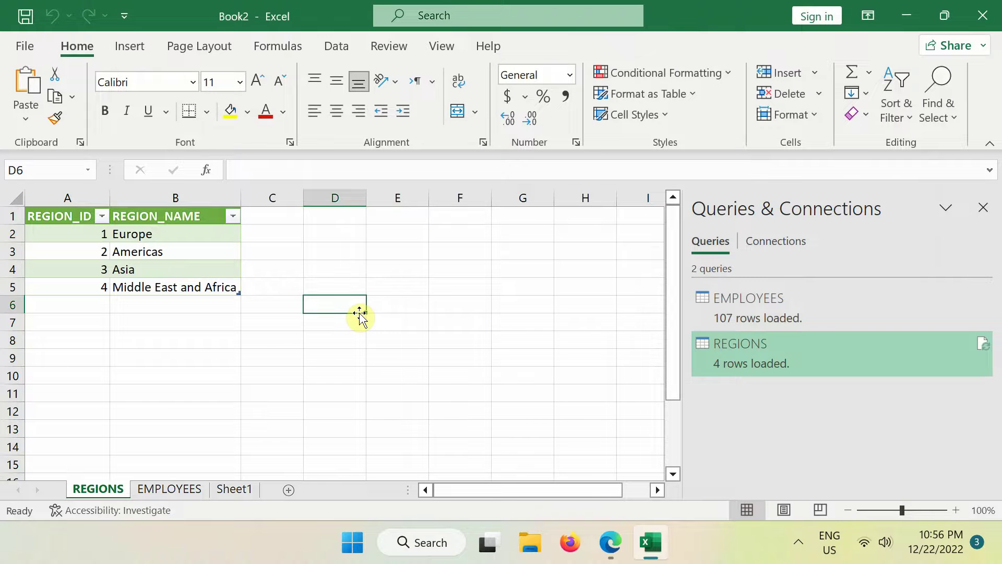
{"action": "left_click", "coordinate": [338, 46]}
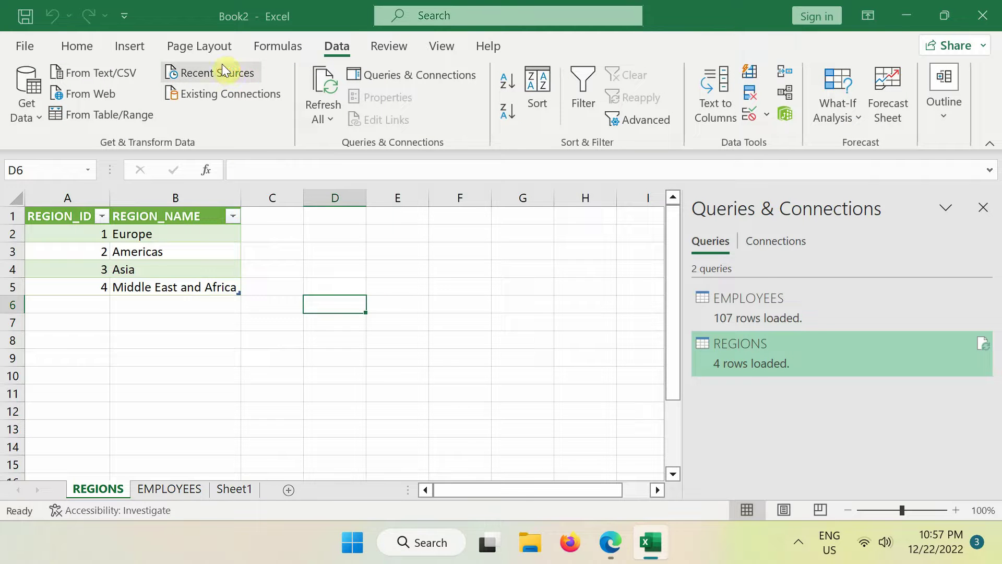
{"action": "left_click", "coordinate": [223, 71]}
{"action": "right_click", "coordinate": [407, 237]}
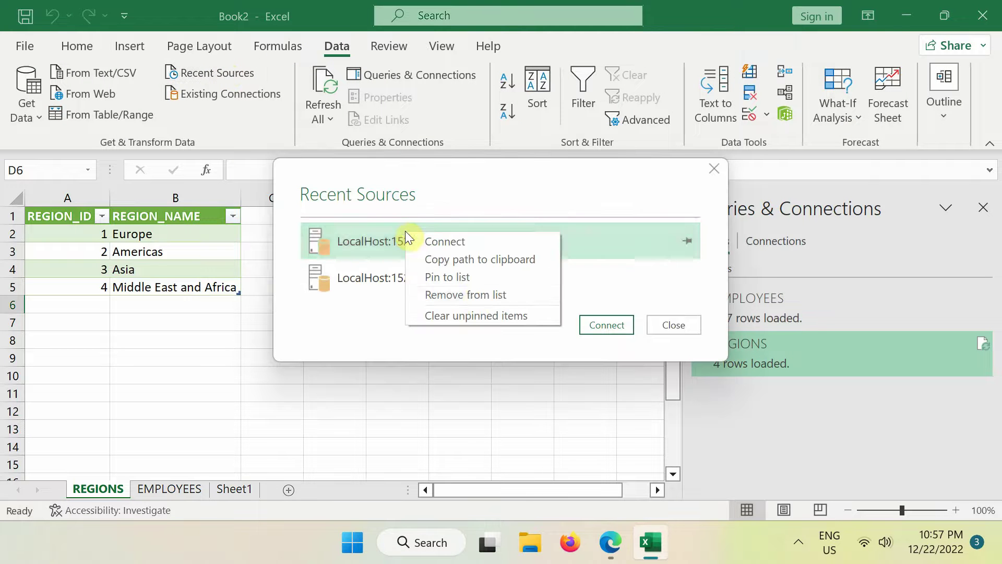
{"action": "left_click", "coordinate": [472, 294]}
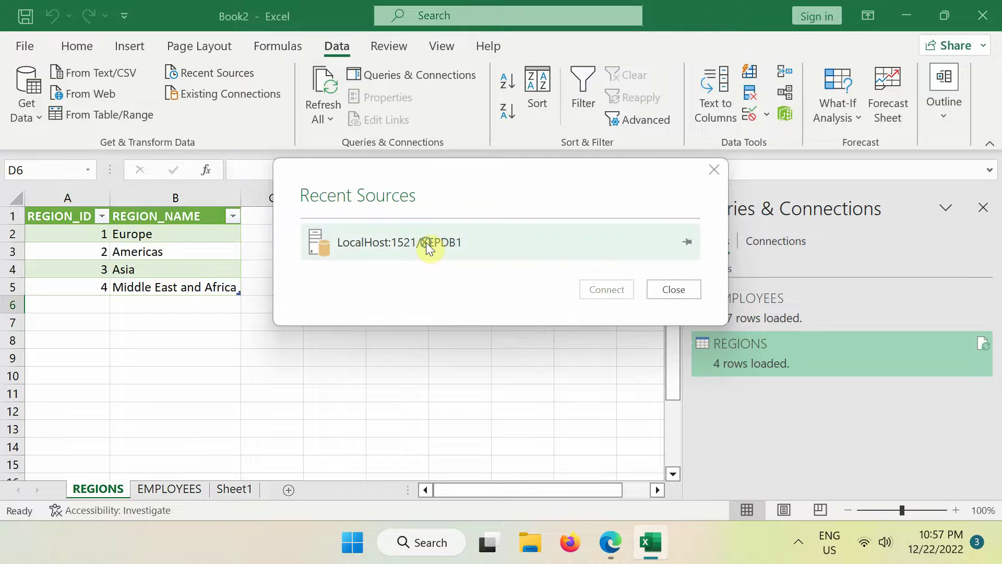
{"action": "right_click", "coordinate": [426, 242]}
{"action": "left_click", "coordinate": [484, 308]}
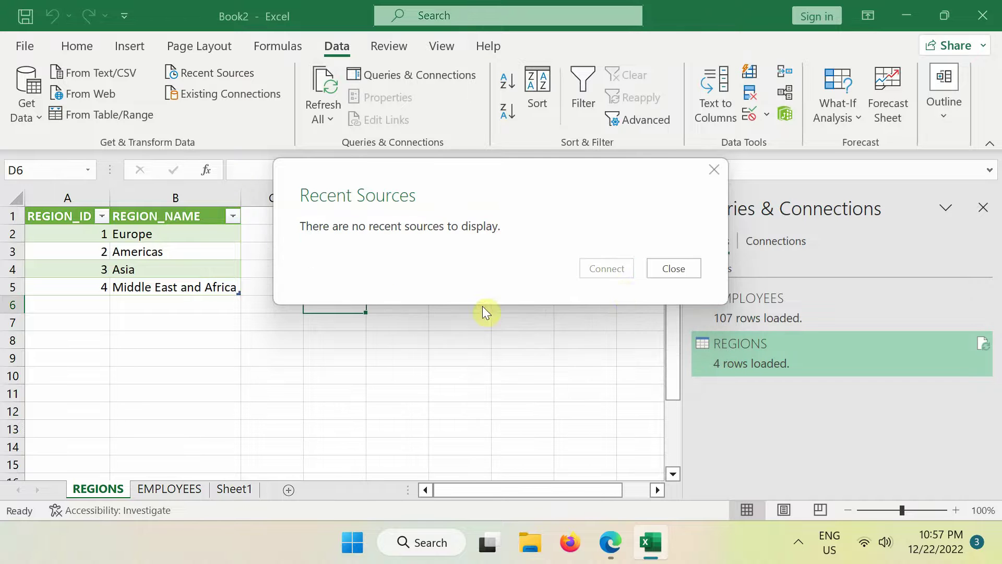
{"action": "left_click", "coordinate": [671, 266]}
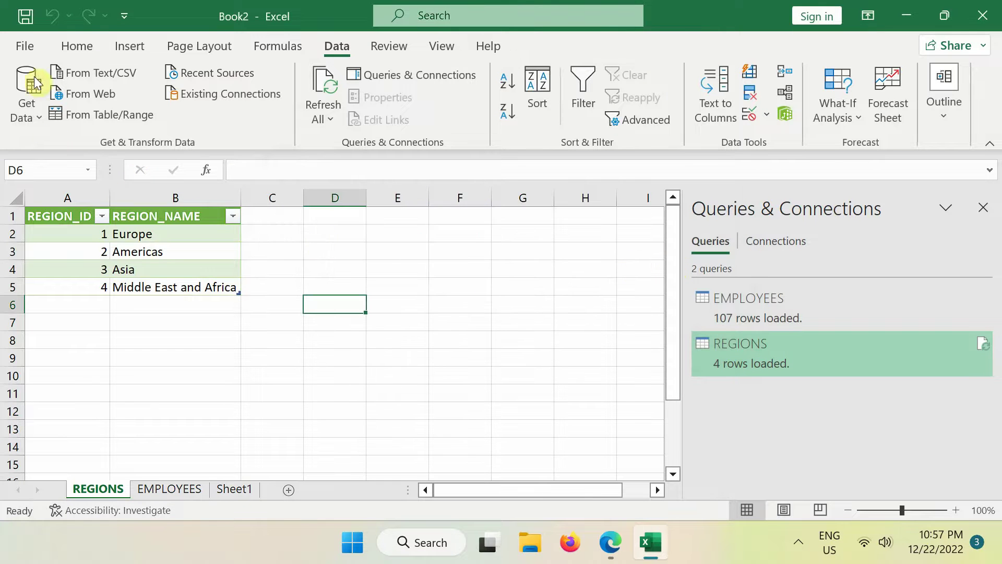
Close Book2 without saving and start a new blank workbook
{"action": "left_click", "coordinate": [23, 47]}
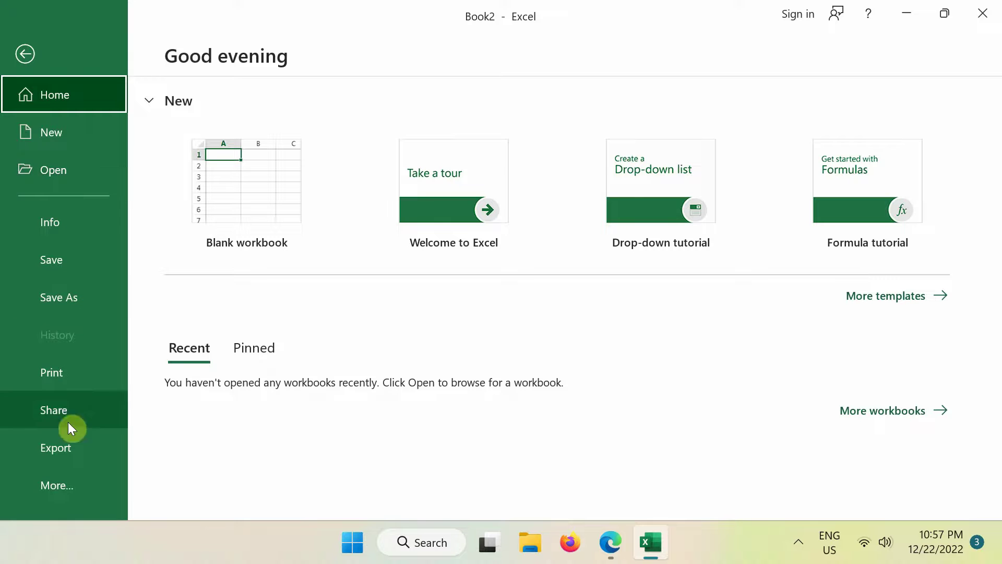
{"action": "left_click", "coordinate": [66, 486]}
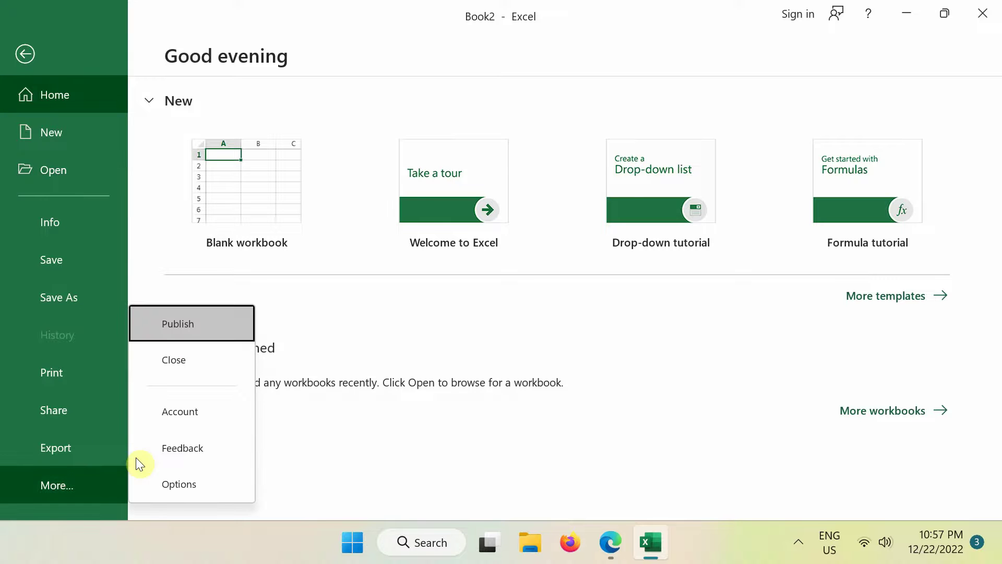
{"action": "left_click", "coordinate": [217, 358]}
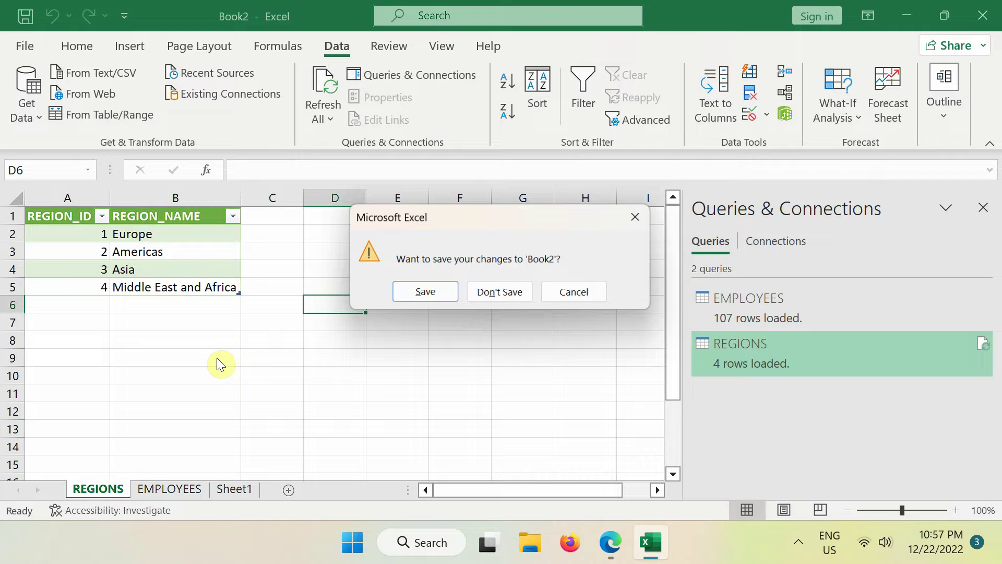
{"action": "left_click", "coordinate": [509, 292]}
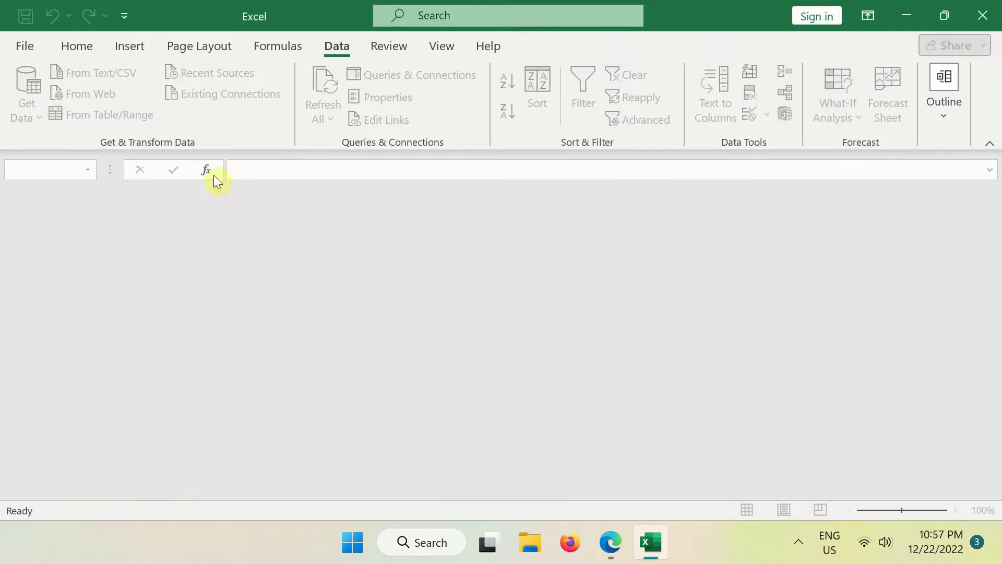
{"action": "left_click", "coordinate": [23, 42]}
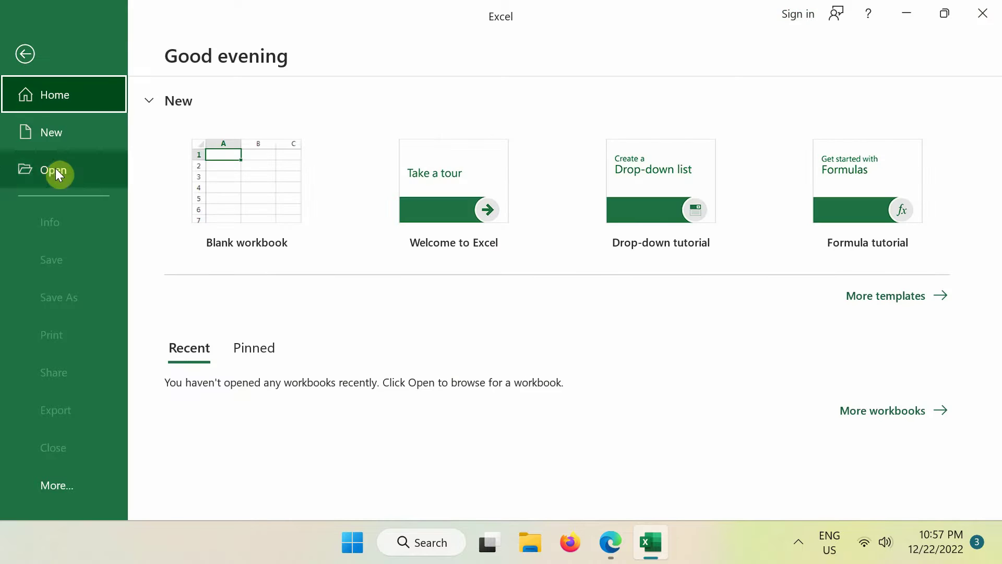
{"action": "left_click", "coordinate": [247, 192]}
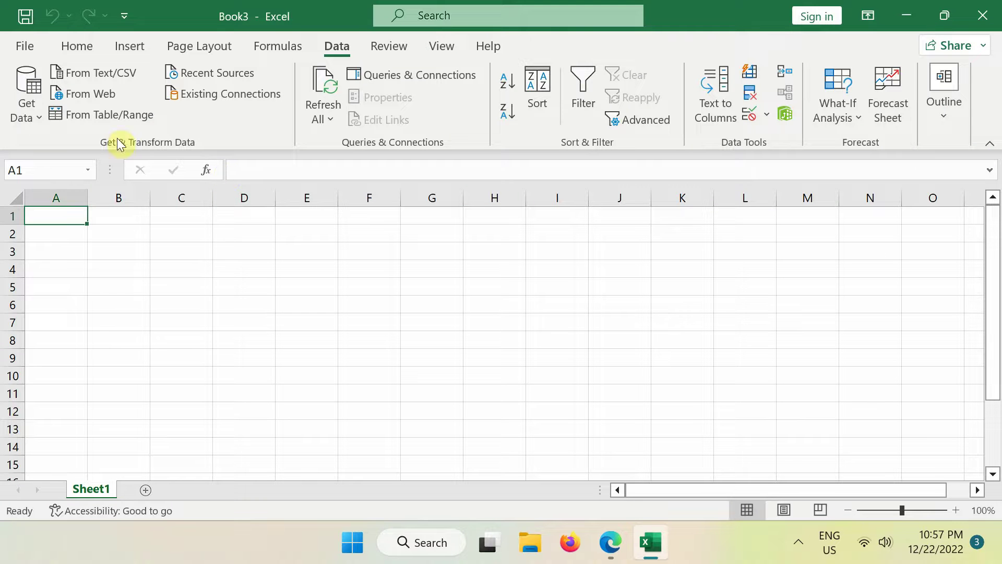
Clear the saved permissions for localhost:1521/xepdb1 in Data Source Settings
{"action": "left_click", "coordinate": [28, 116]}
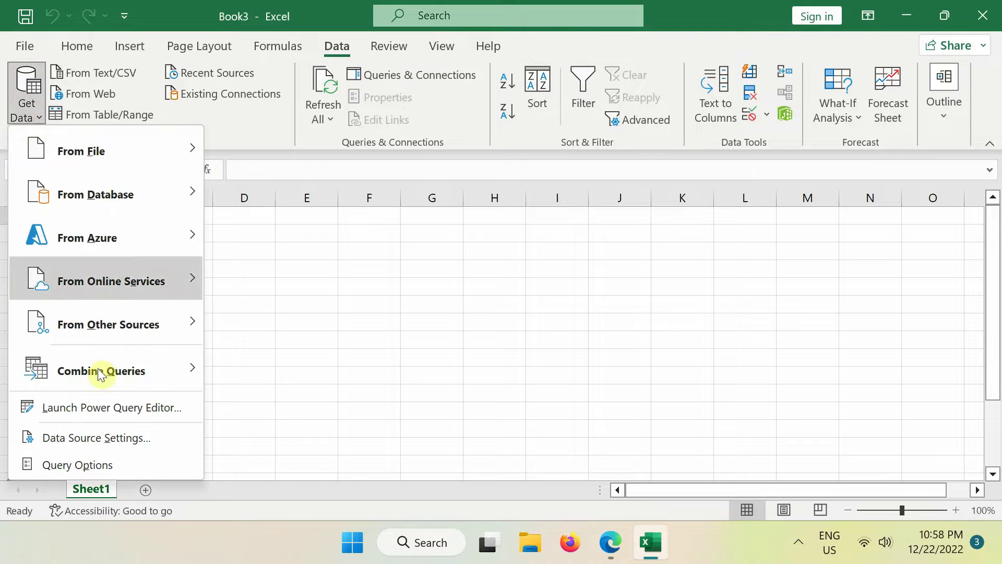
{"action": "left_click", "coordinate": [116, 435]}
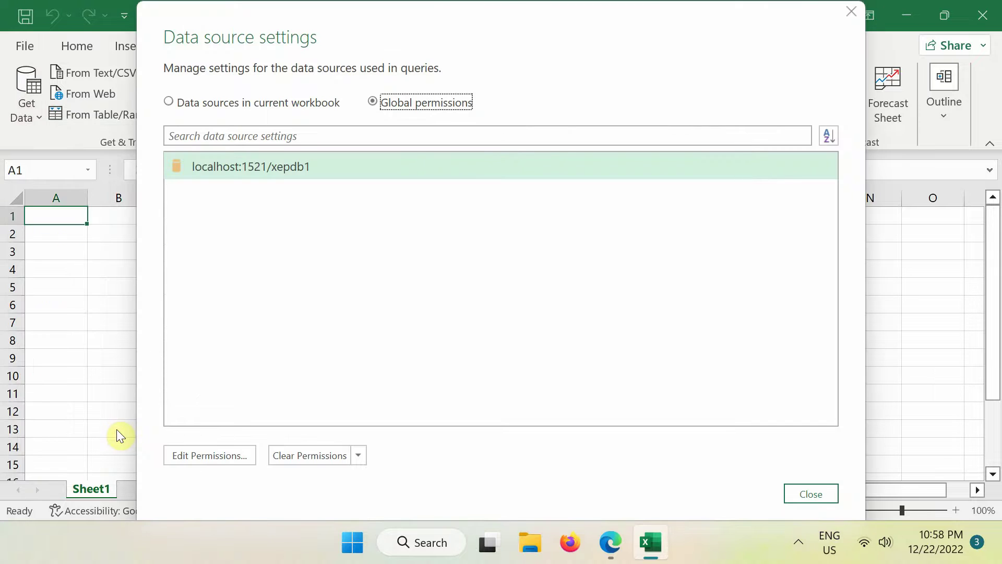
{"action": "right_click", "coordinate": [266, 161]}
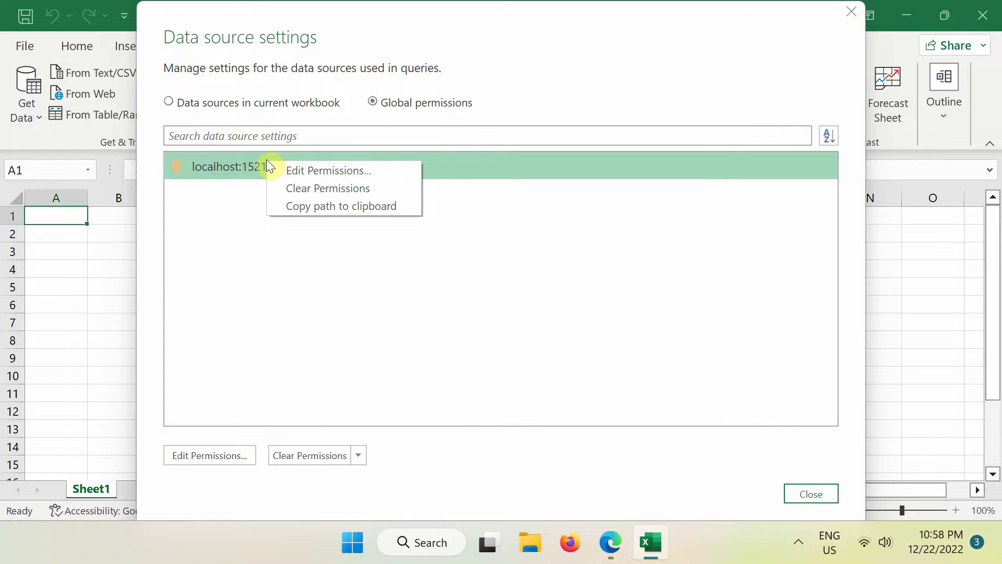
{"action": "left_click", "coordinate": [324, 189]}
{"action": "left_click", "coordinate": [587, 302]}
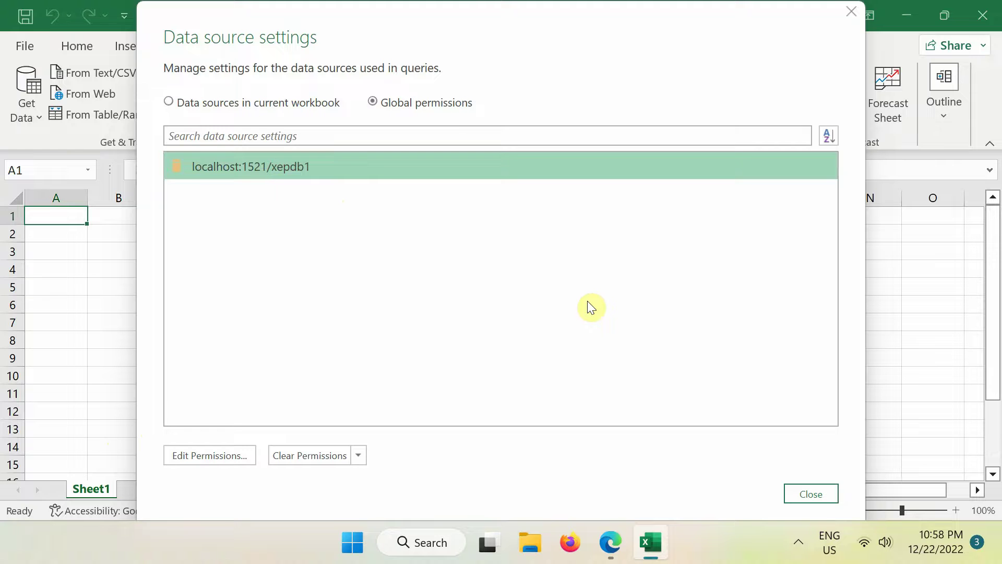
{"action": "left_click", "coordinate": [834, 491]}
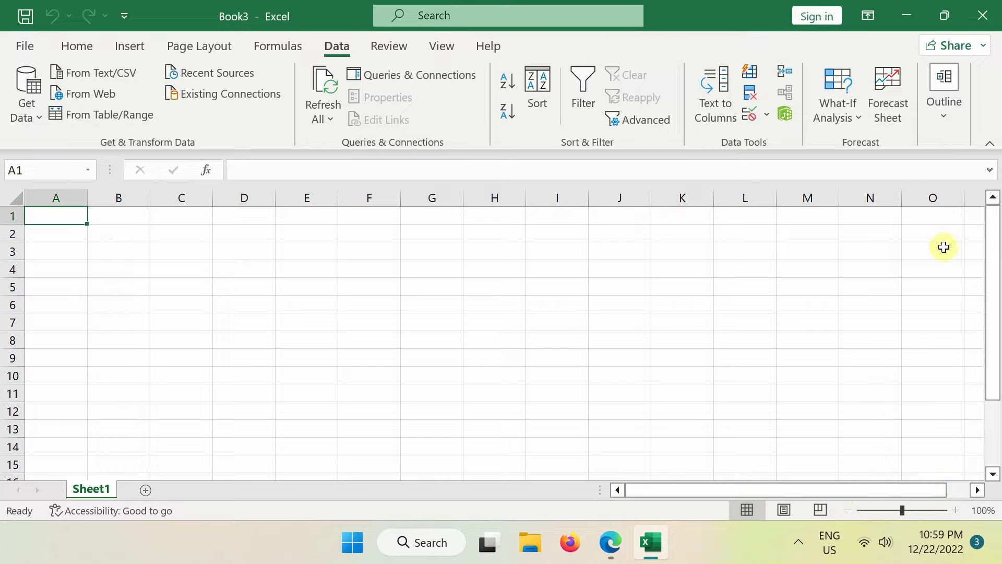
Quit Excel, discarding the blank Book3
{"action": "left_click", "coordinate": [983, 19]}
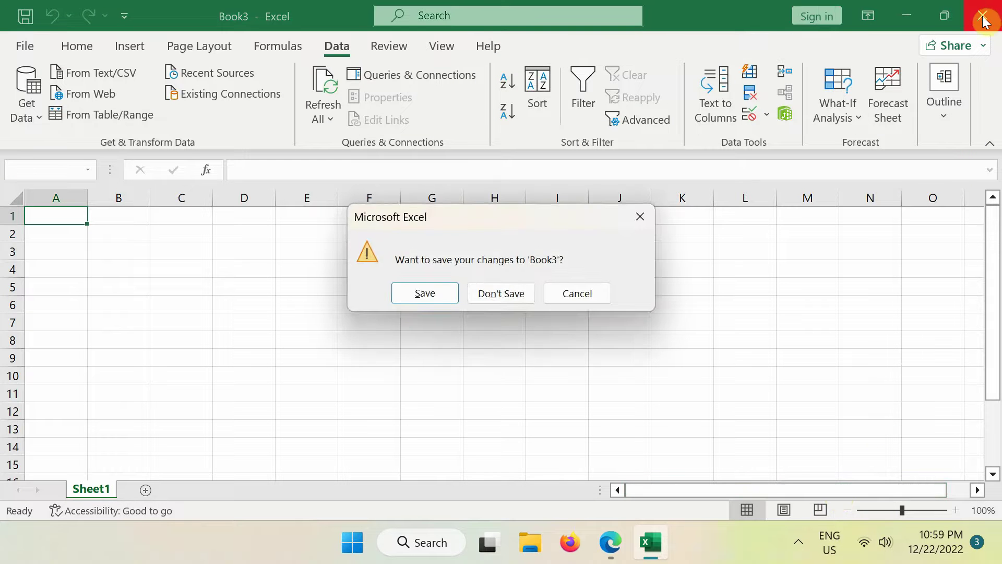
{"action": "left_click", "coordinate": [501, 294]}
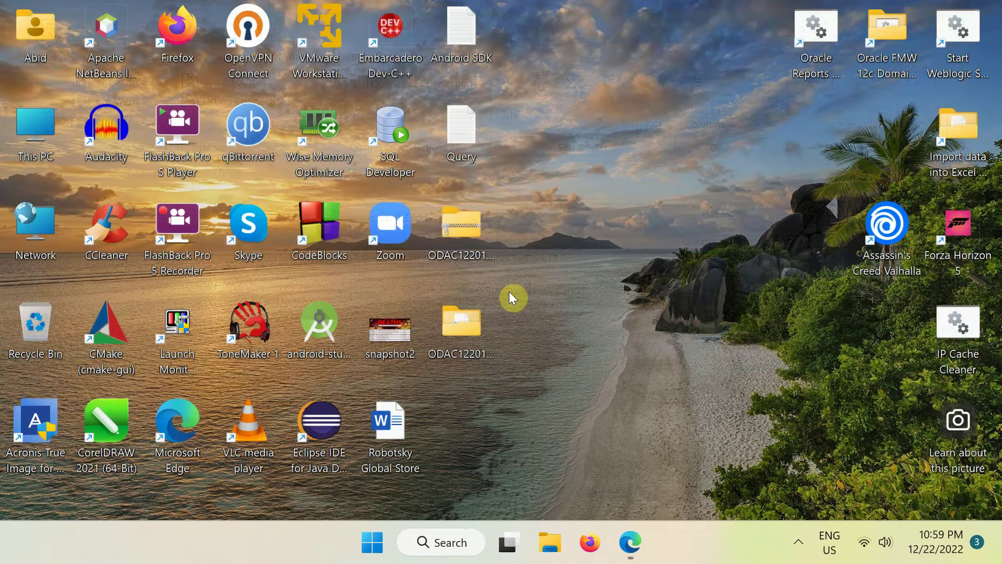